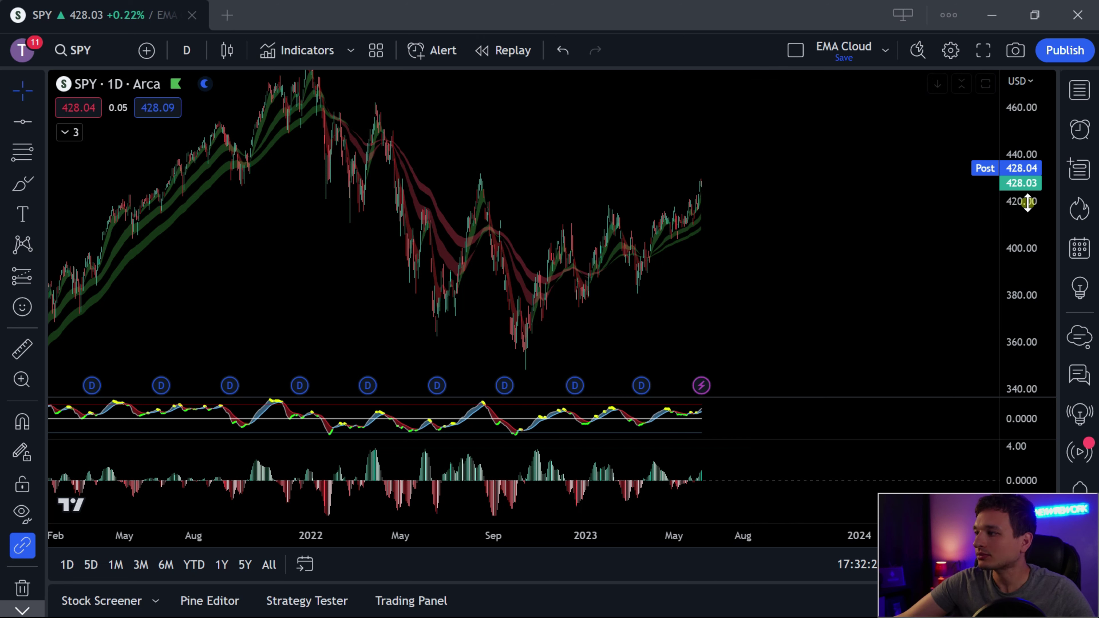
# - Examine the EMA cloud trend on the SPY daily chart from 2021 to mid-2023
pyautogui.moveTo(1027, 211); pyautogui.dragTo(923, 289)
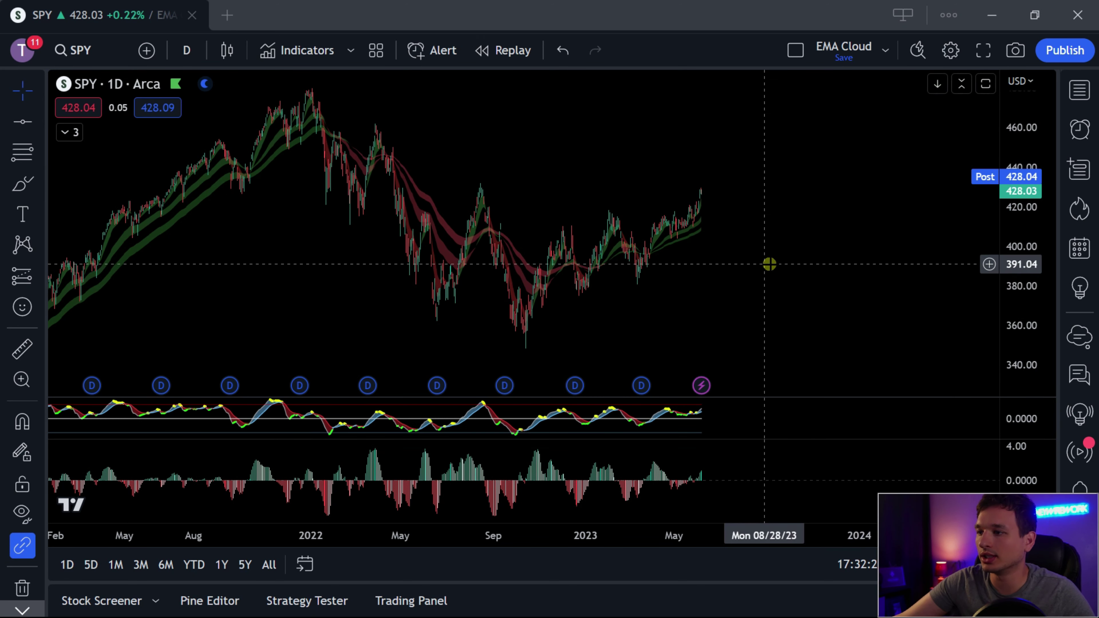
pyautogui.moveTo(766, 262); pyautogui.dragTo(818, 266)
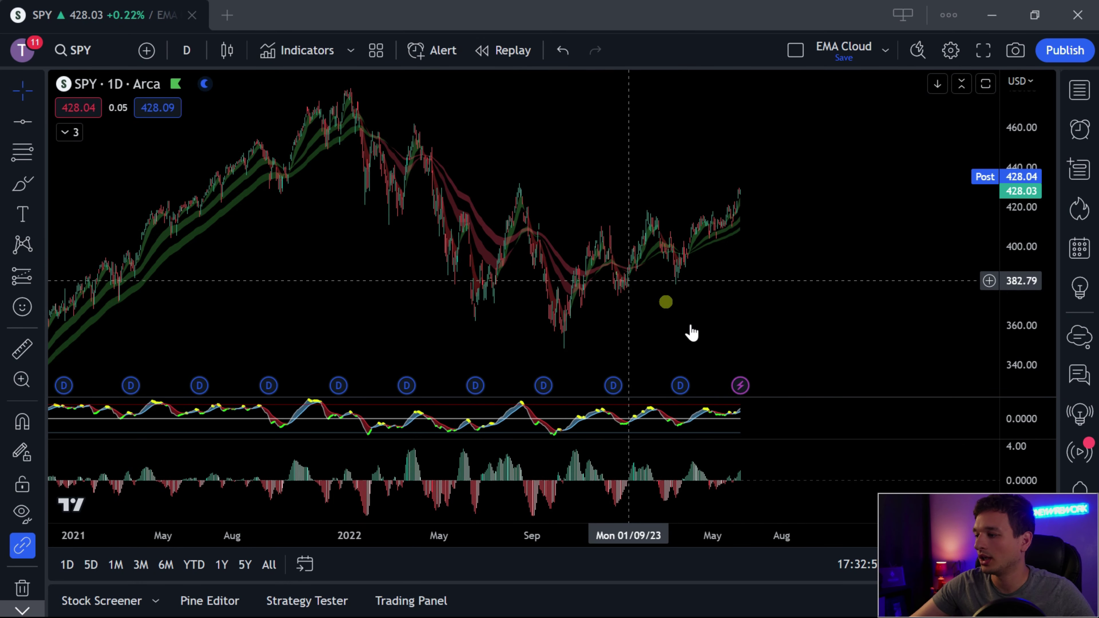
pyautogui.moveTo(714, 331); pyautogui.dragTo(752, 331)
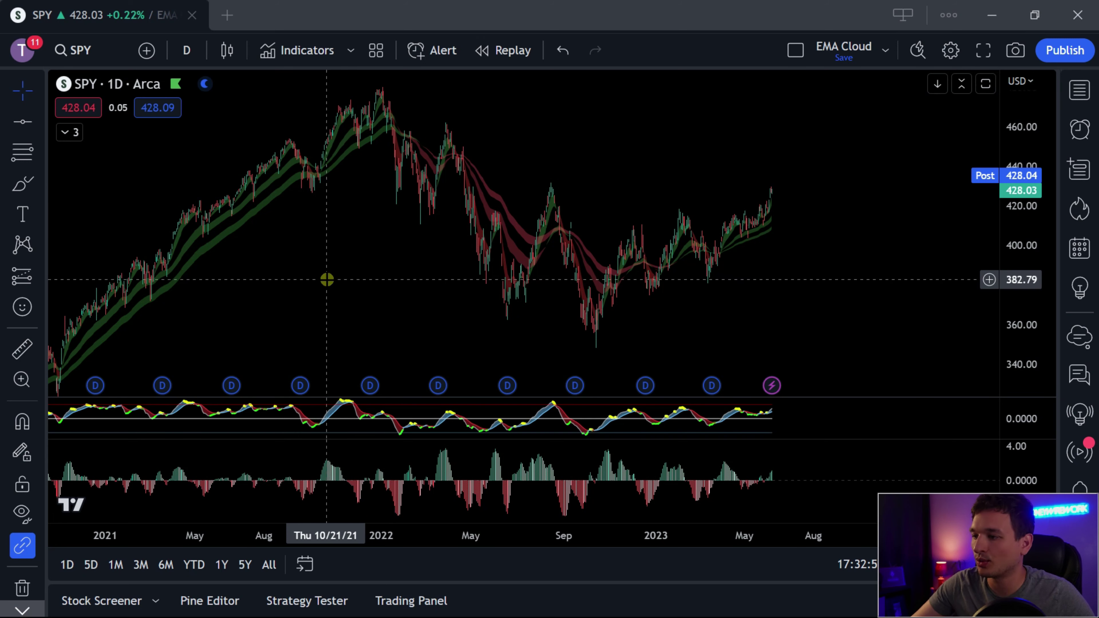
pyautogui.moveTo(810, 274); pyautogui.dragTo(794, 275)
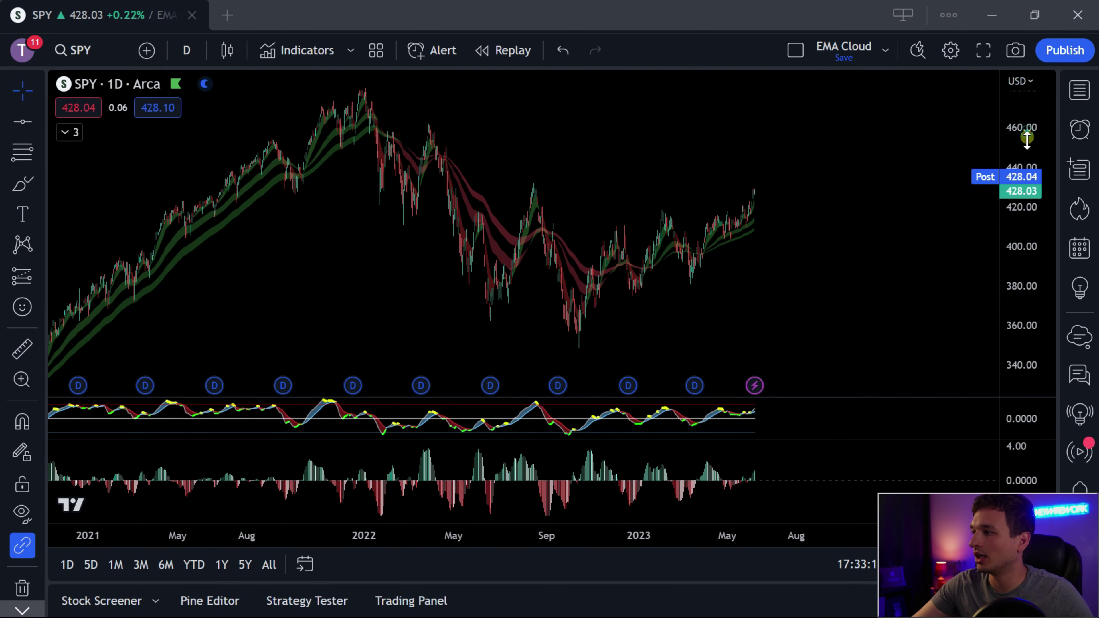
pyautogui.moveTo(1027, 138); pyautogui.dragTo(1027, 171)
pyautogui.moveTo(690, 300); pyautogui.dragTo(751, 301)
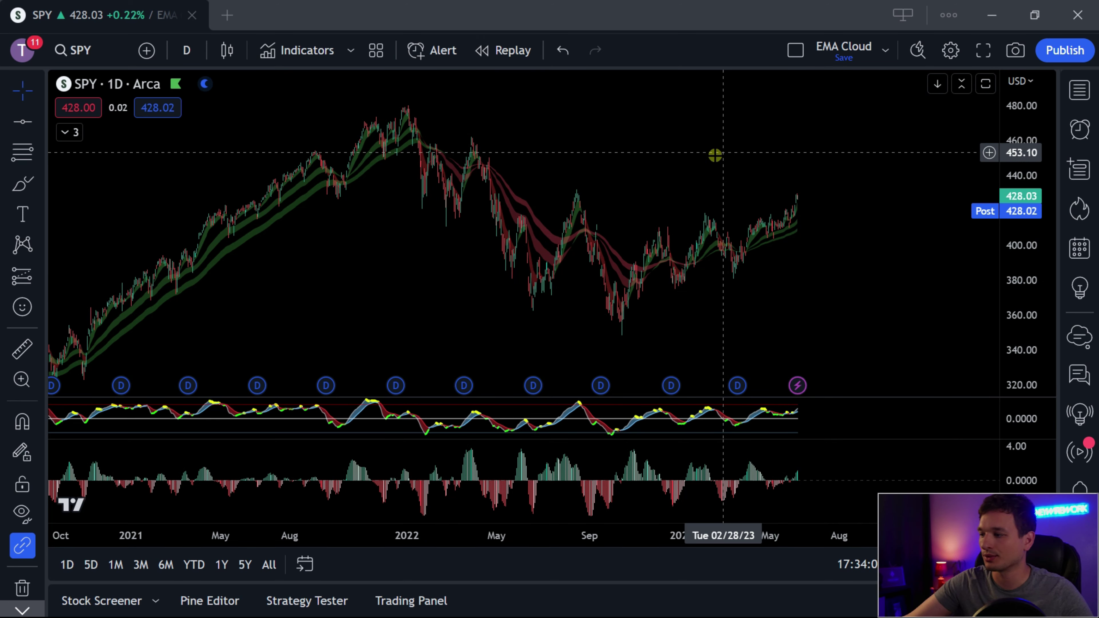
pyautogui.moveTo(913, 278); pyautogui.dragTo(840, 282)
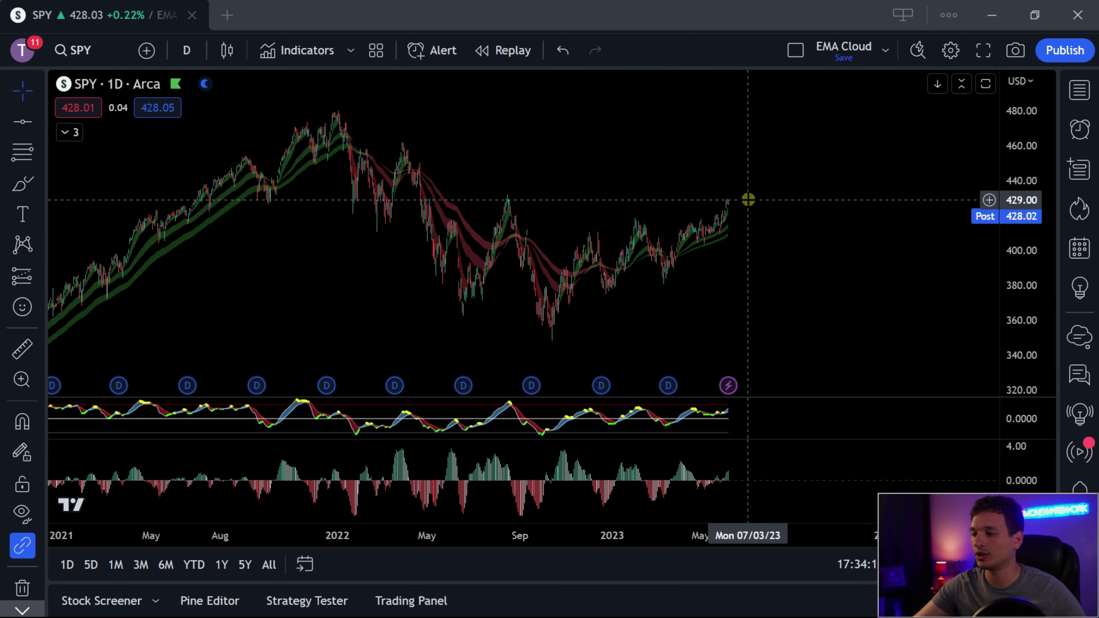
# - Switch the chart to QQQ and fit its price range from late 2020 to mid-2023 into view
pyautogui.write('QQQ')
pyautogui.press('Return')
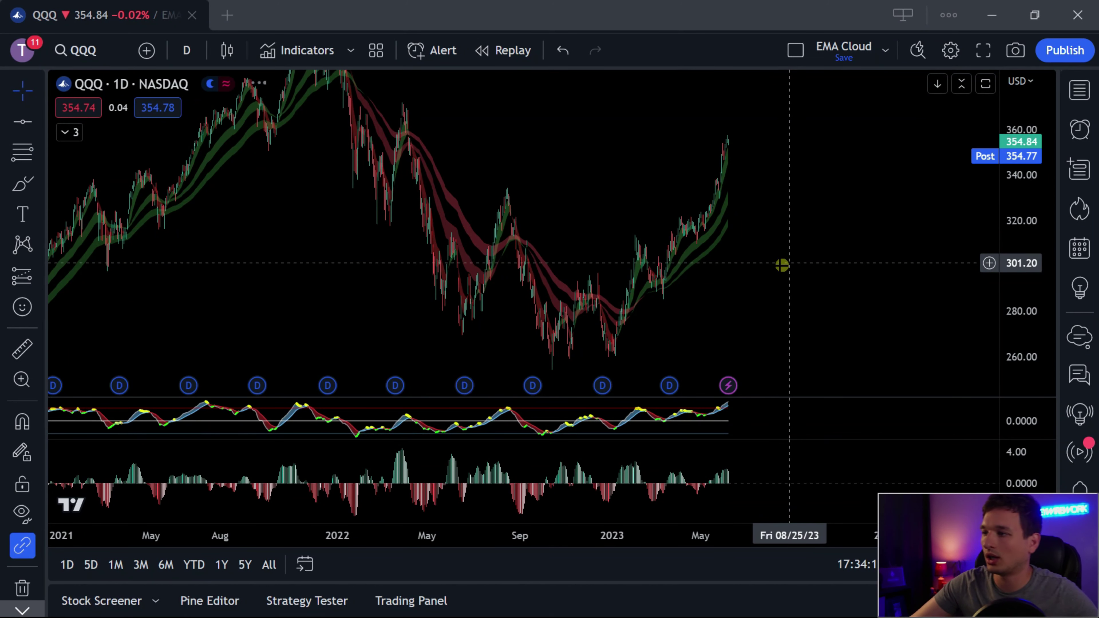
pyautogui.scroll(-1, 781, 251)
pyautogui.moveTo(1033, 103); pyautogui.dragTo(1025, 207)
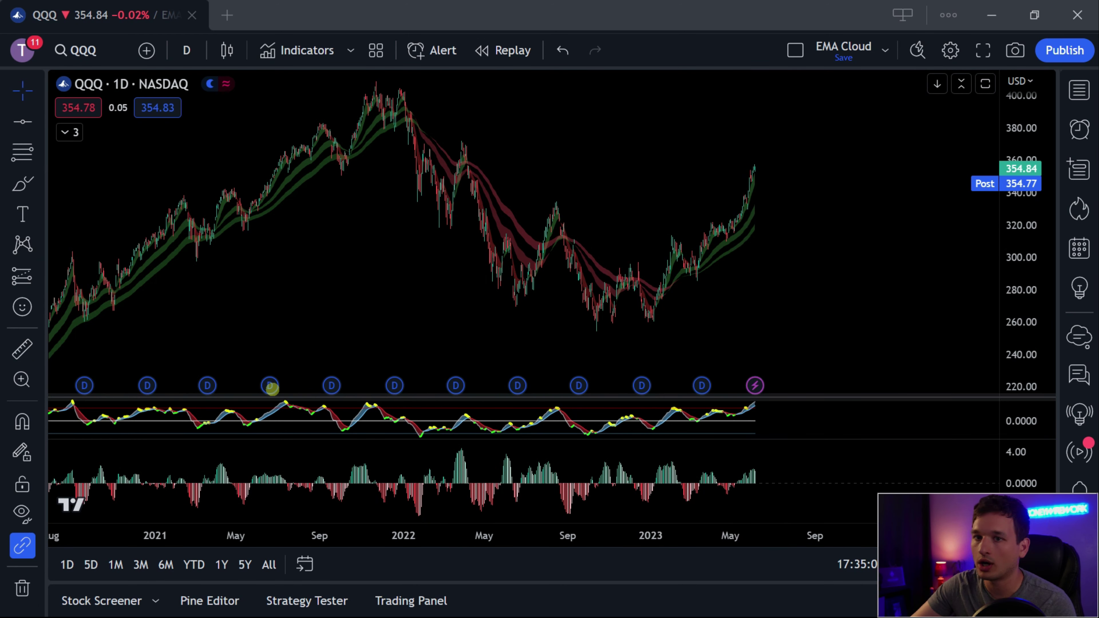
# - Measure QQQ's rise from 10 March 2023 to the latest high with a temporary long position drawing
pyautogui.click(23, 276)
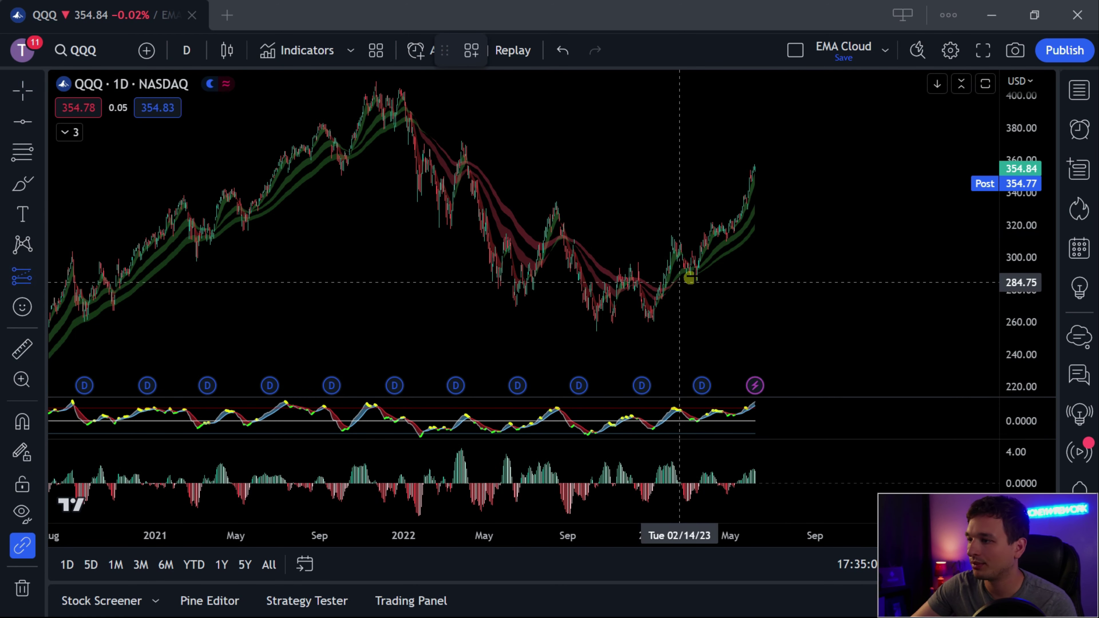
pyautogui.click(698, 264)
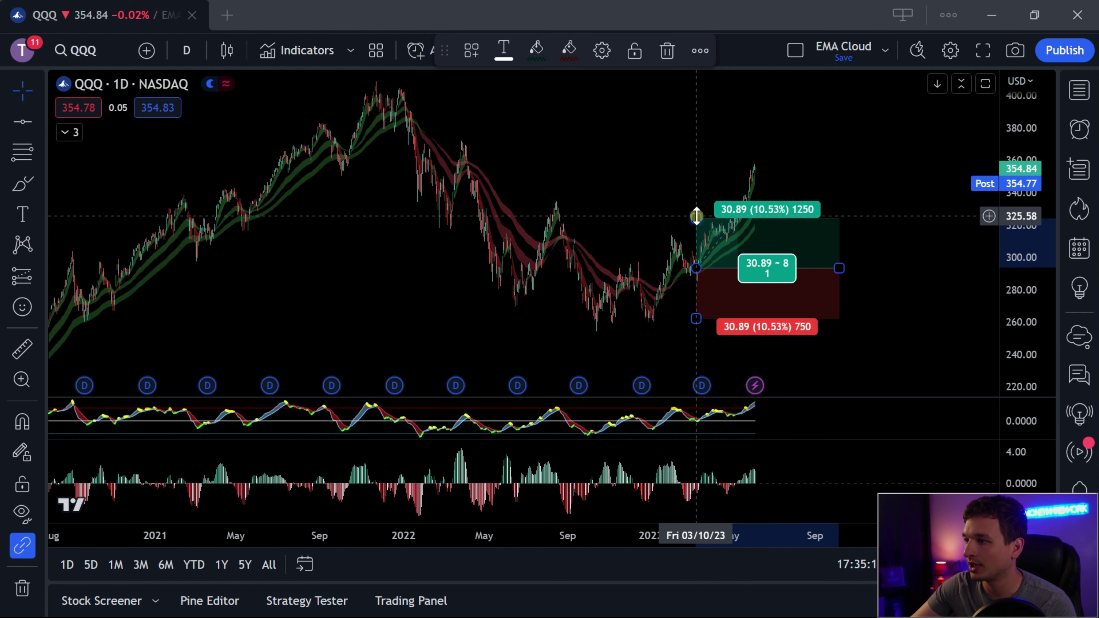
pyautogui.moveTo(697, 215); pyautogui.dragTo(700, 169)
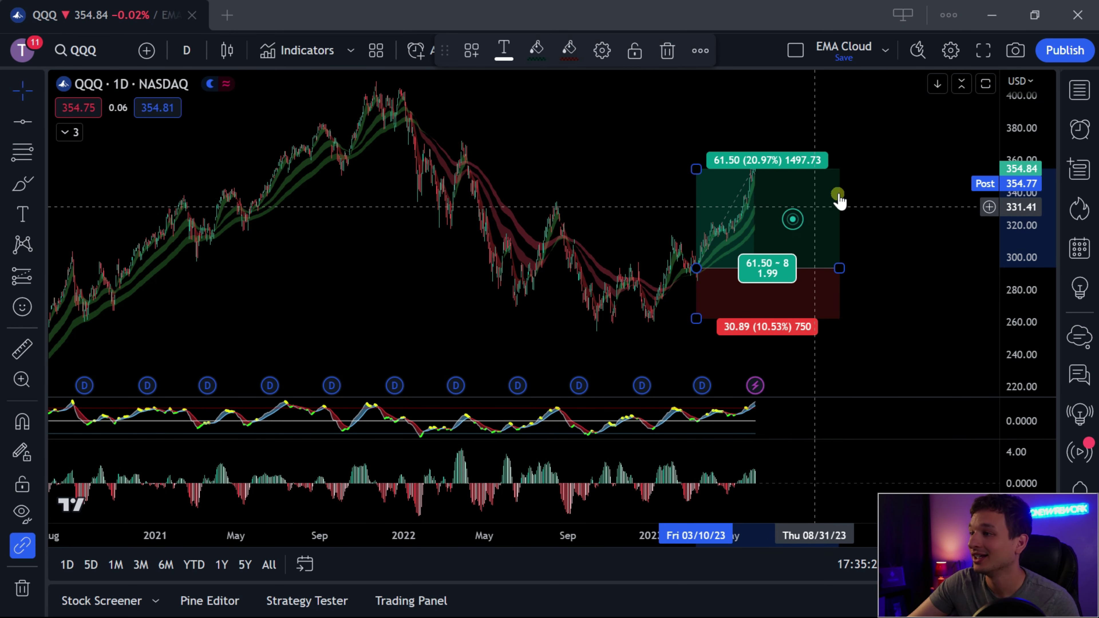
pyautogui.click(664, 51)
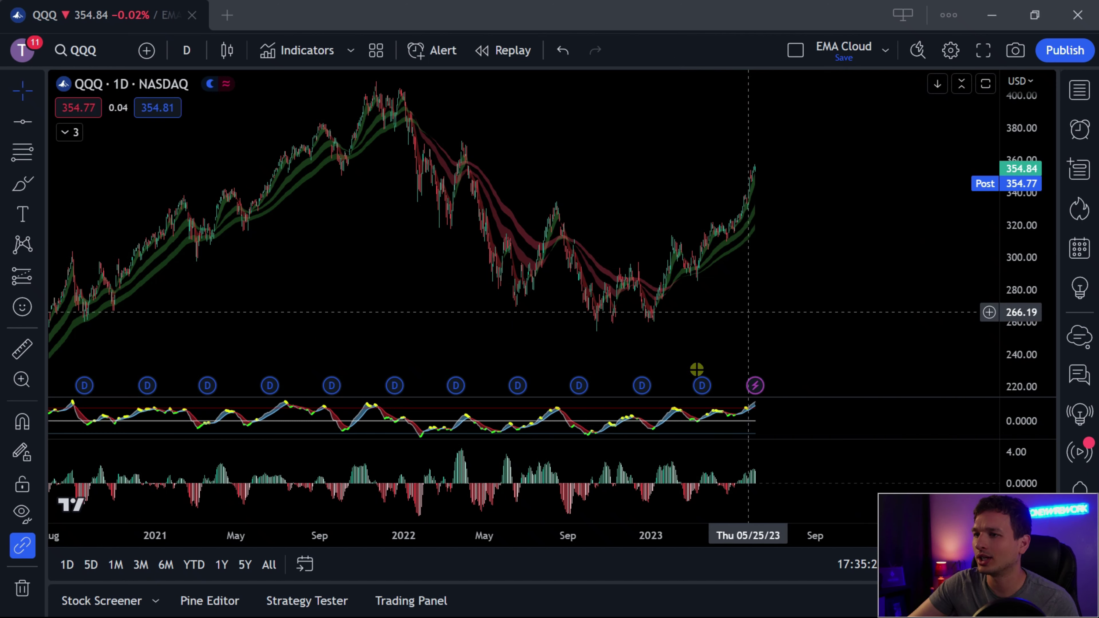
# - Examine QQQ's price action against the EMA clouds during the 2022 downtrend, especially the March to April 2022 rally
pyautogui.hscroll(-2, 417, 276)
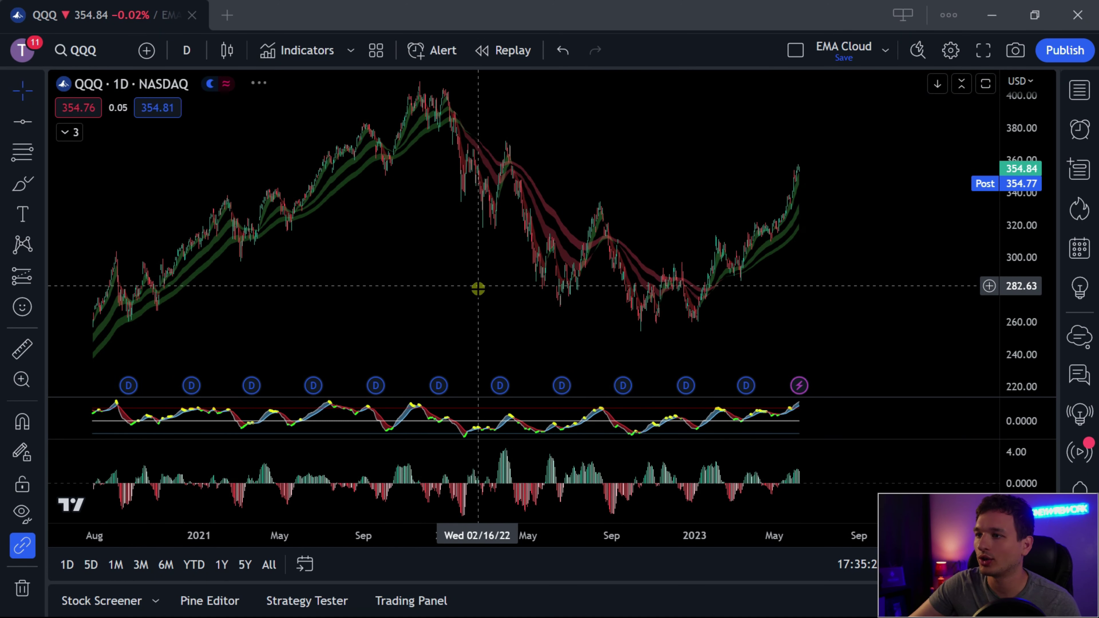
pyautogui.scroll(3, 286, 281)
pyautogui.moveTo(286, 281); pyautogui.dragTo(392, 293)
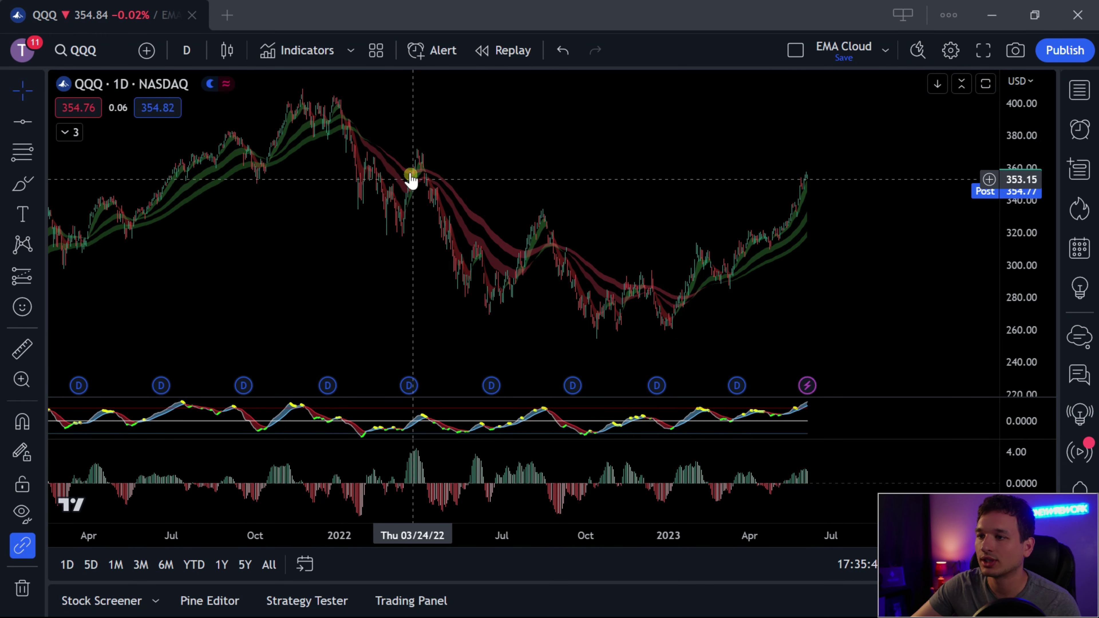
pyautogui.click(427, 168)
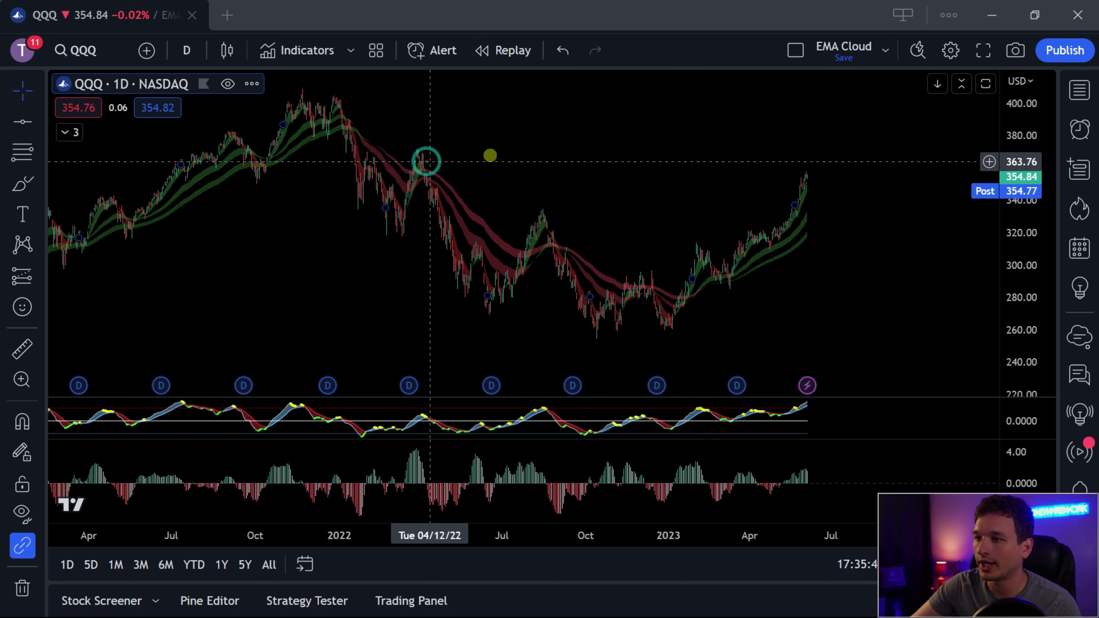
pyautogui.click(509, 154)
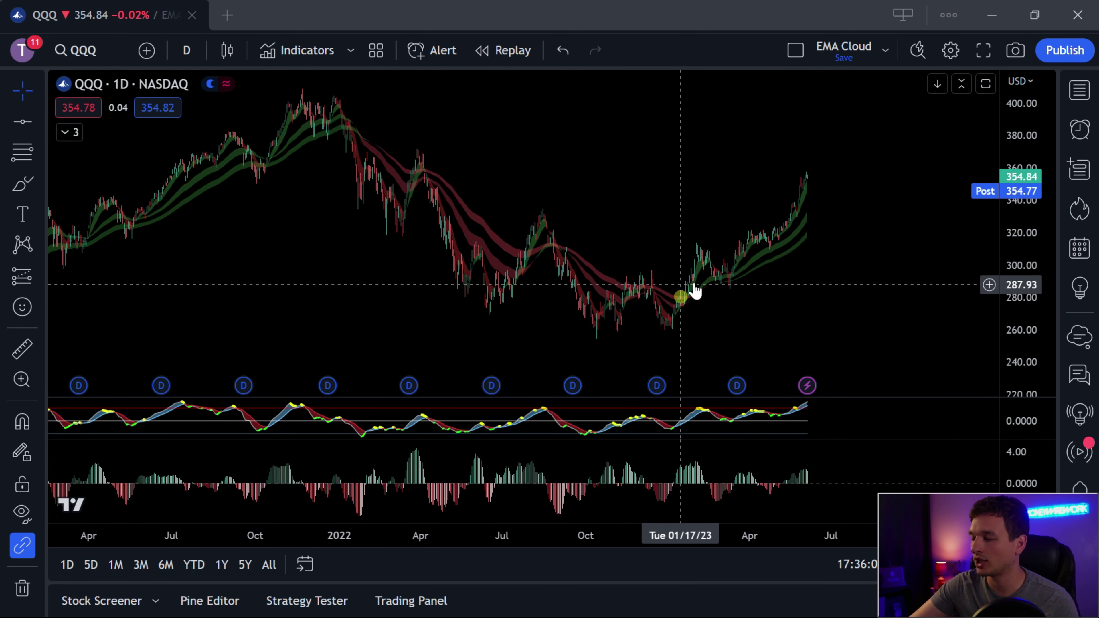
# - Switch the chart to NVDA and examine its EMA clouds around the drawn price zone from 2022 to mid-2023
pyautogui.write('N')
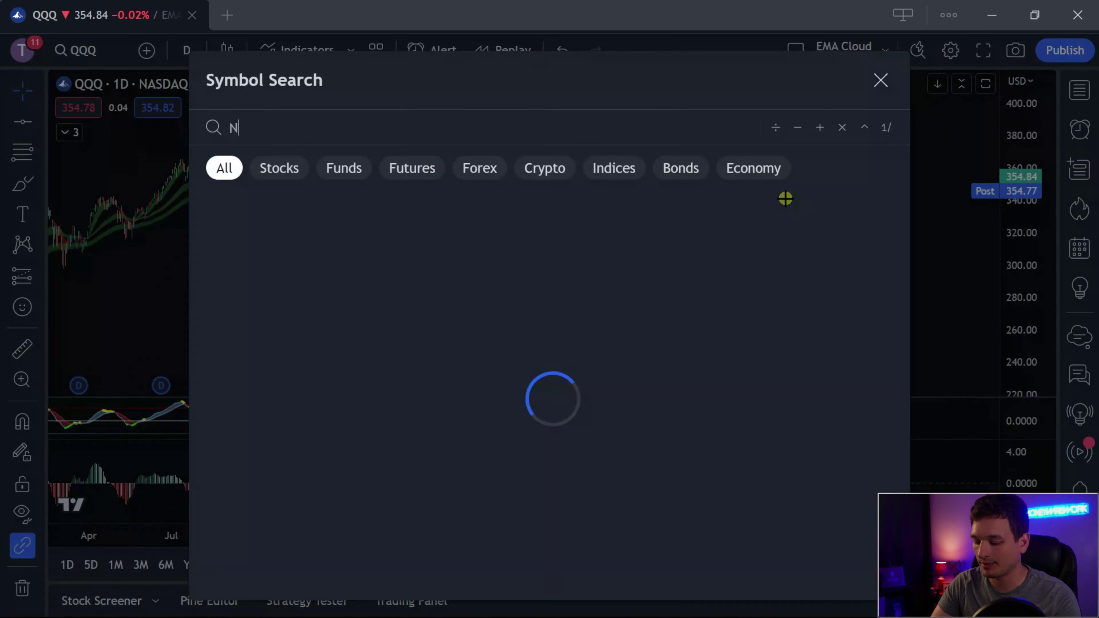
pyautogui.write('VDA')
pyautogui.press('Return')
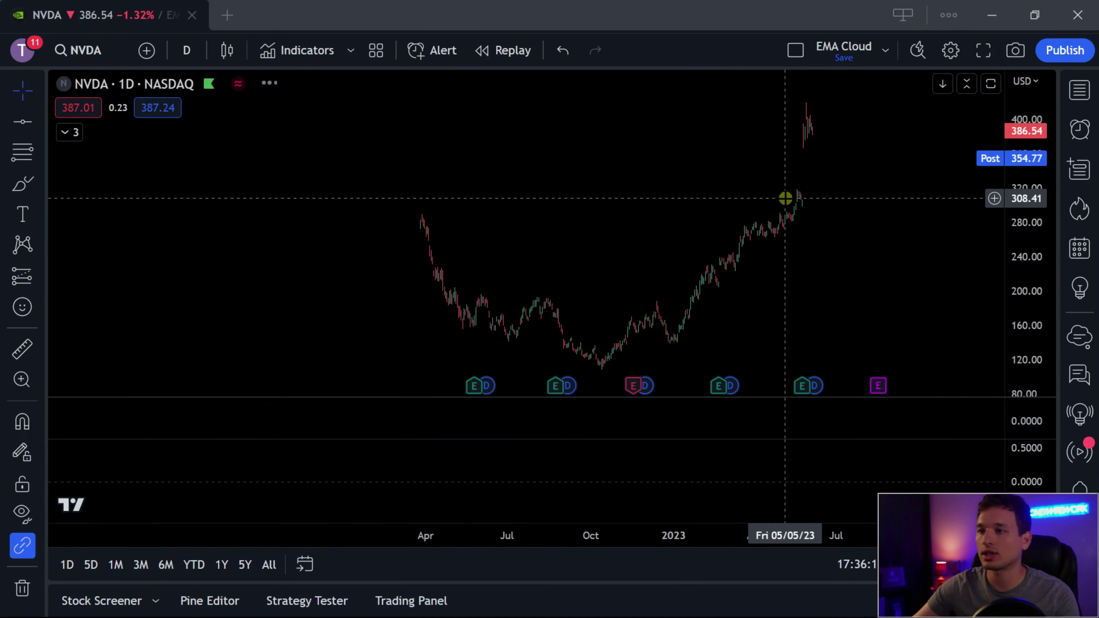
pyautogui.moveTo(863, 302); pyautogui.dragTo(790, 292)
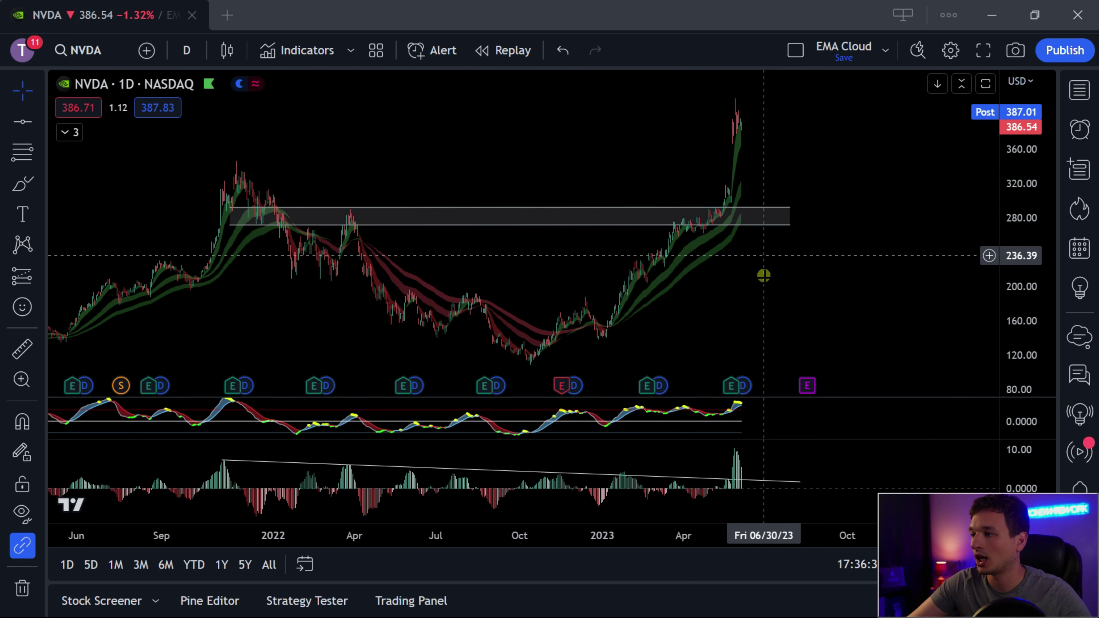
pyautogui.scroll(2, 772, 274)
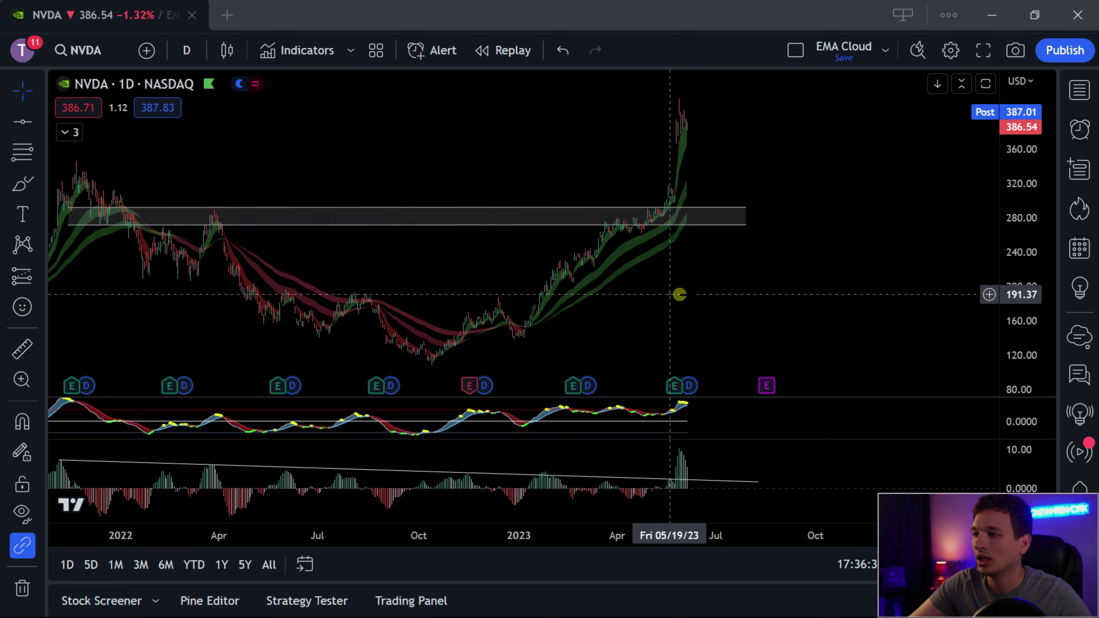
pyautogui.moveTo(678, 294); pyautogui.dragTo(729, 295)
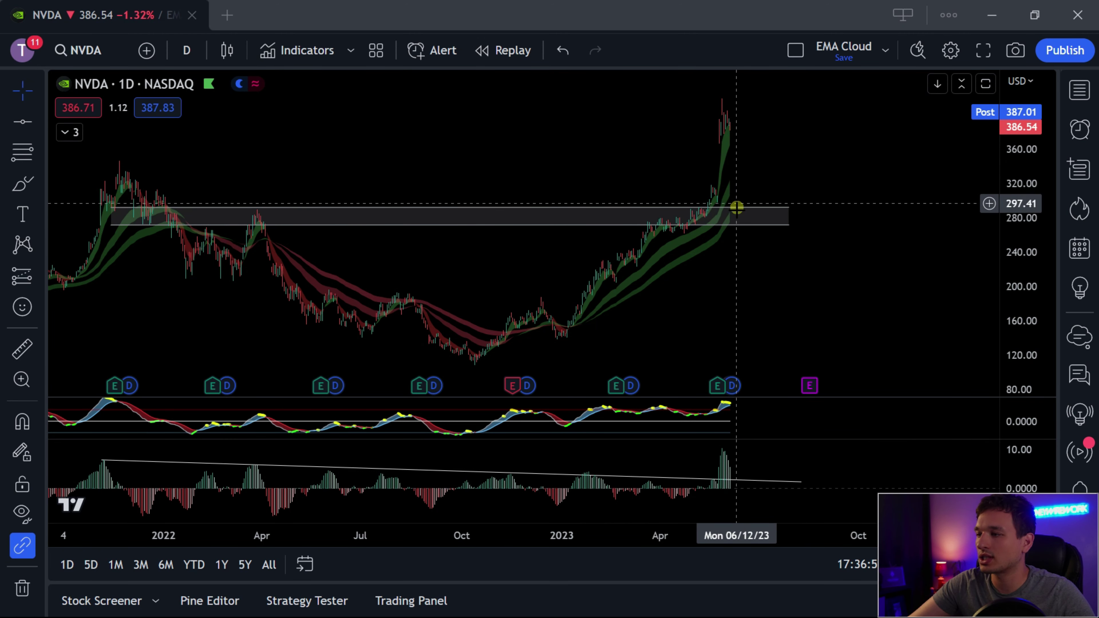
pyautogui.click(696, 225)
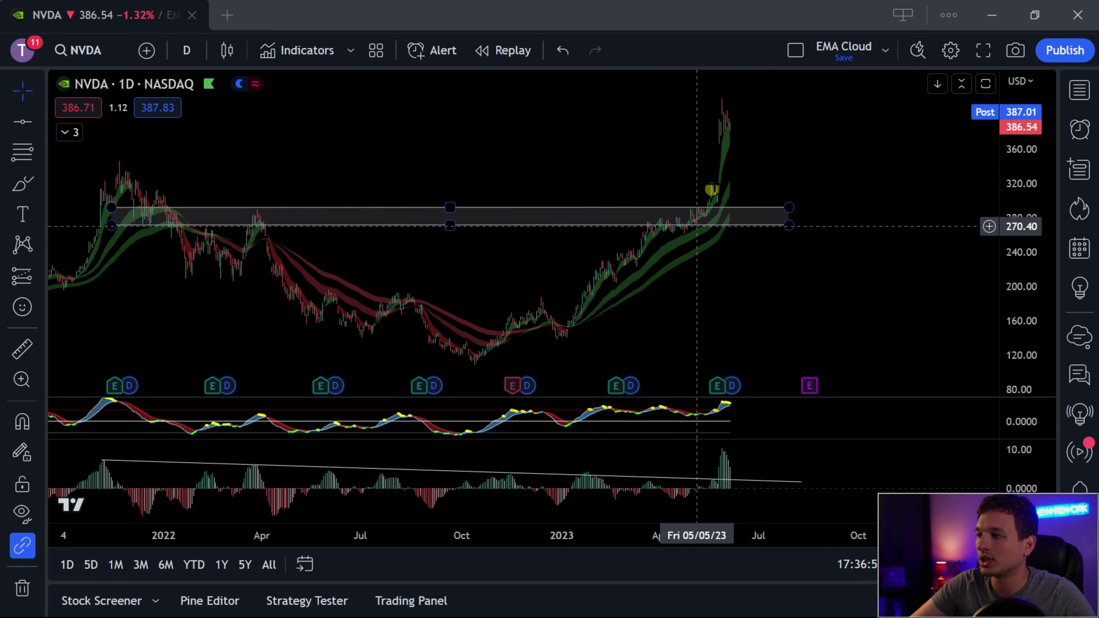
pyautogui.click(723, 122)
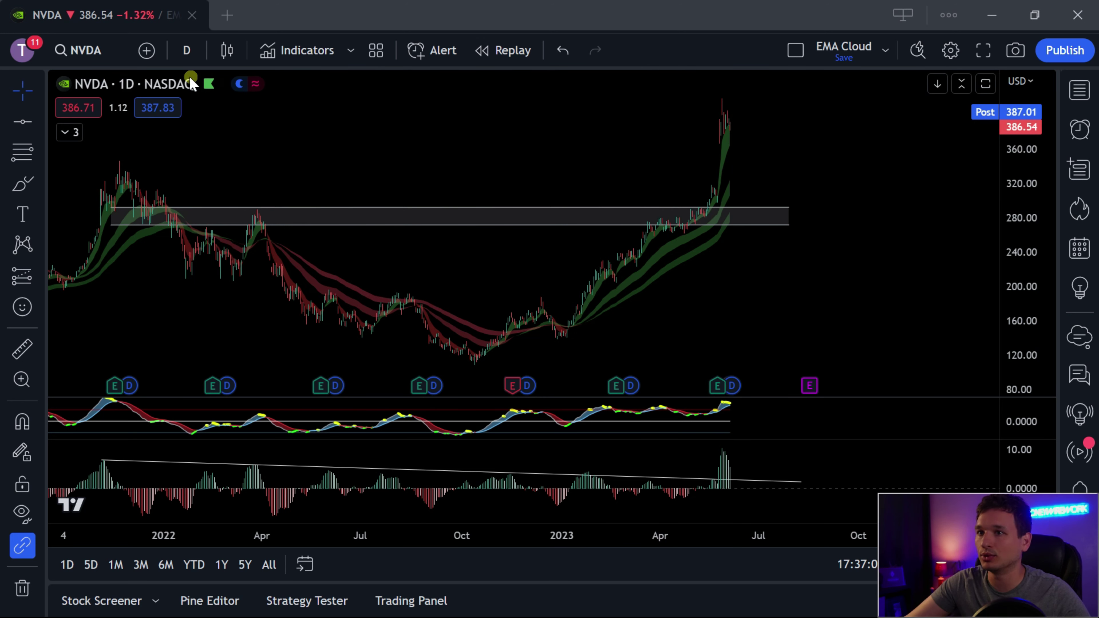
# - Check NVDA's EMA clouds on the 4-hour timeframe and return to the 1-day timeframe
pyautogui.click(188, 50)
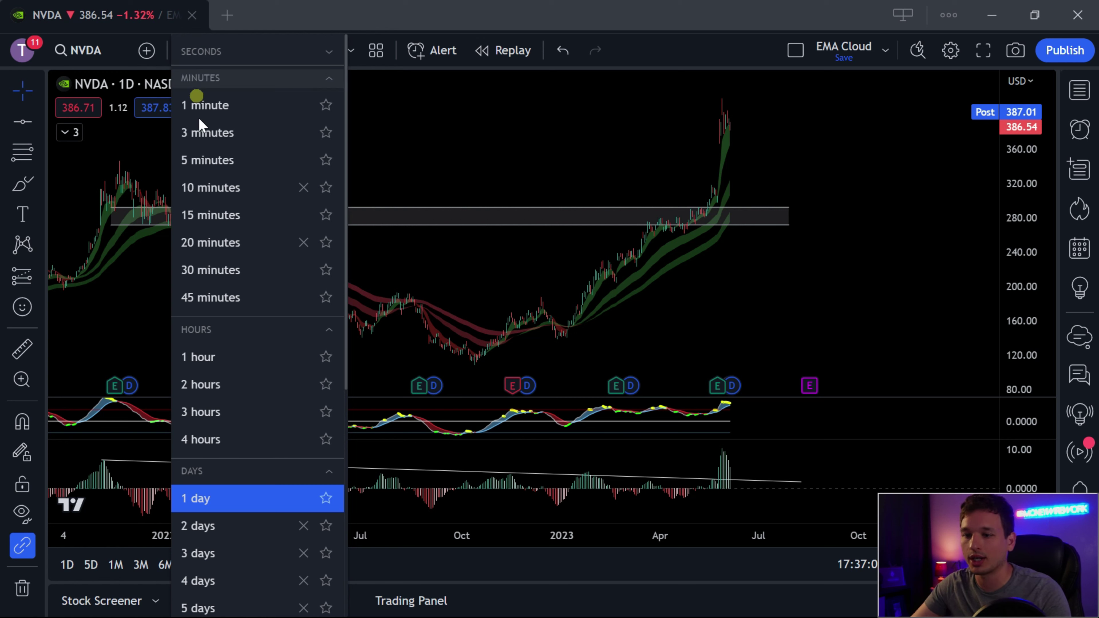
pyautogui.click(202, 439)
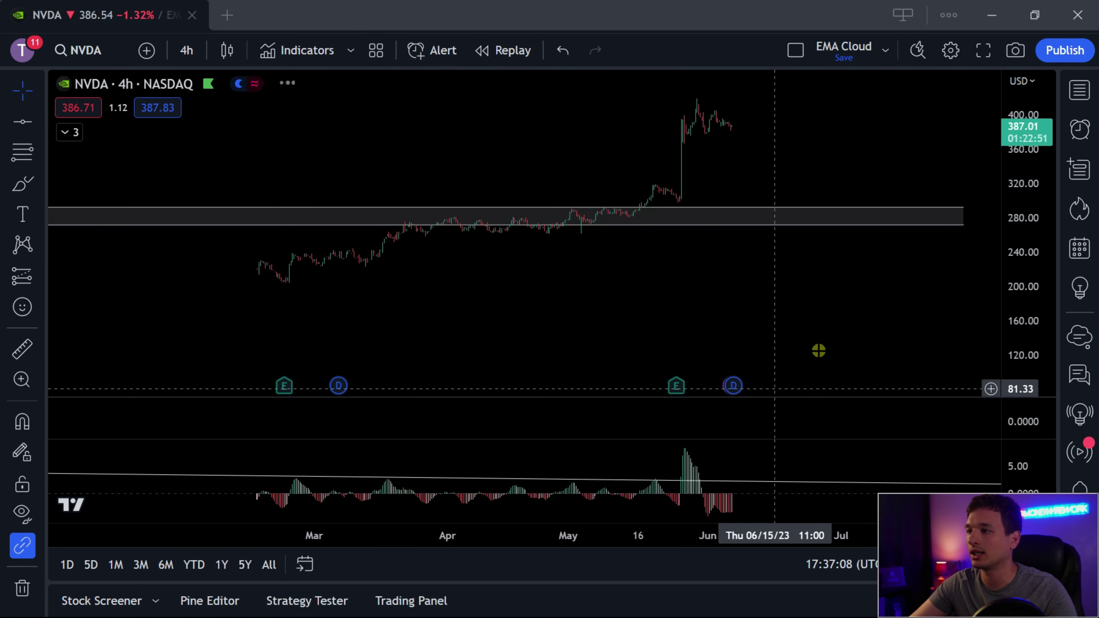
pyautogui.scroll(-5, 733, 240)
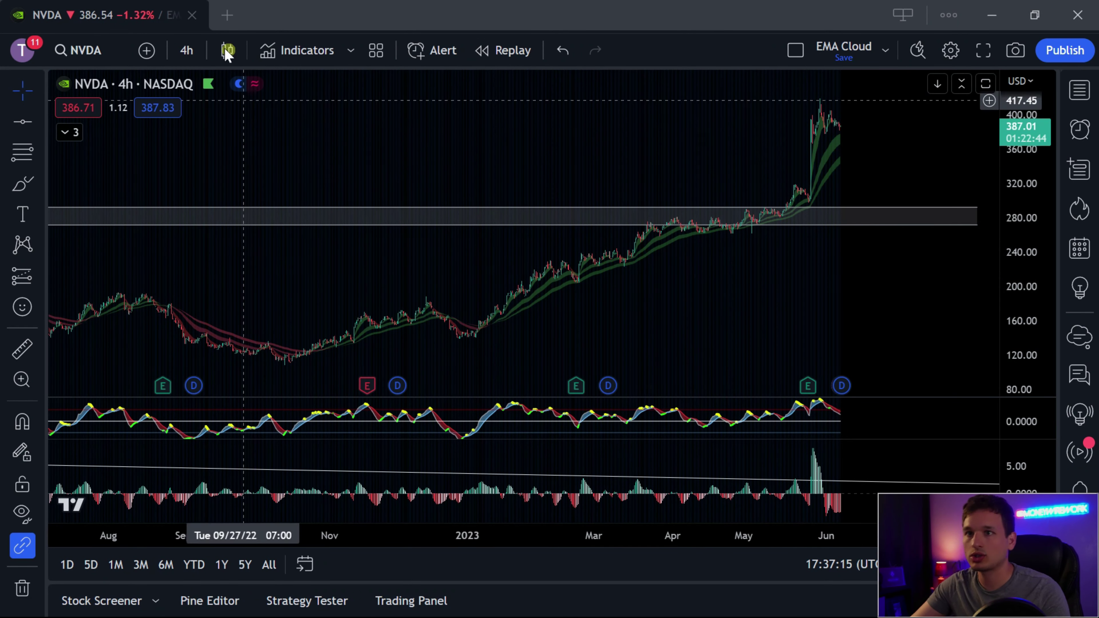
pyautogui.click(185, 50)
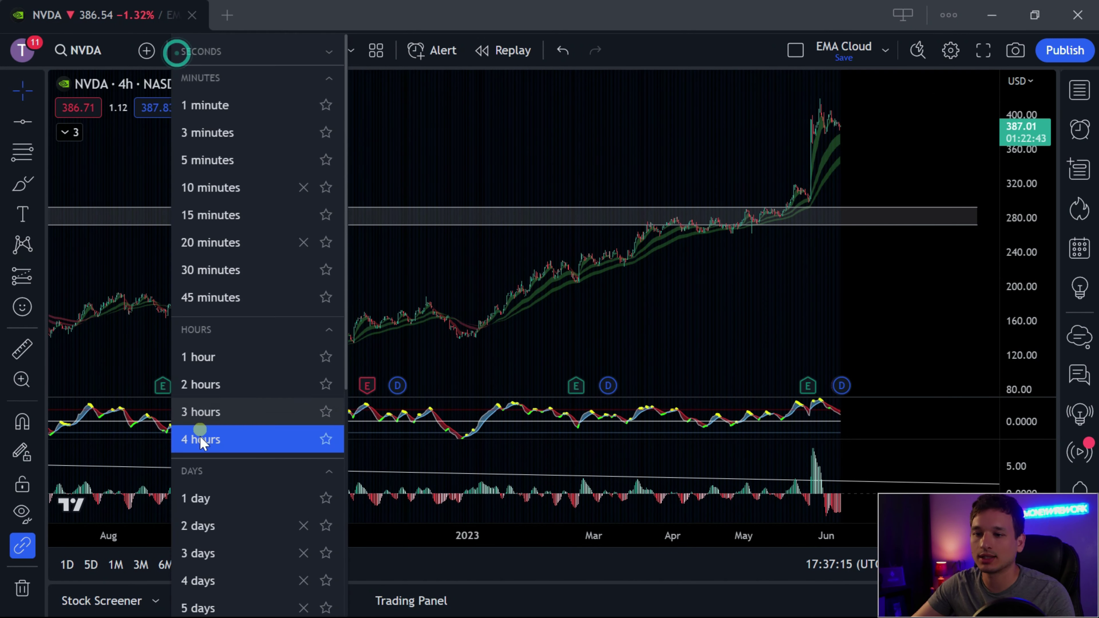
pyautogui.click(207, 502)
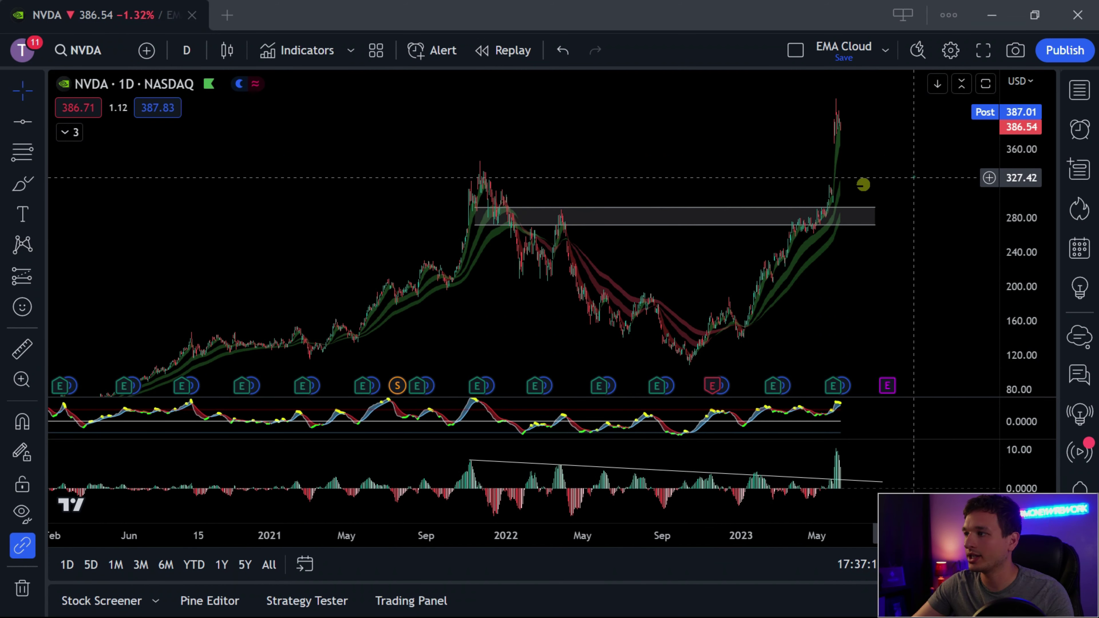
# - Switch the chart to AMD and examine its daily candles and EMA clouds from late 2022 to mid-2023
pyautogui.write('AMD')
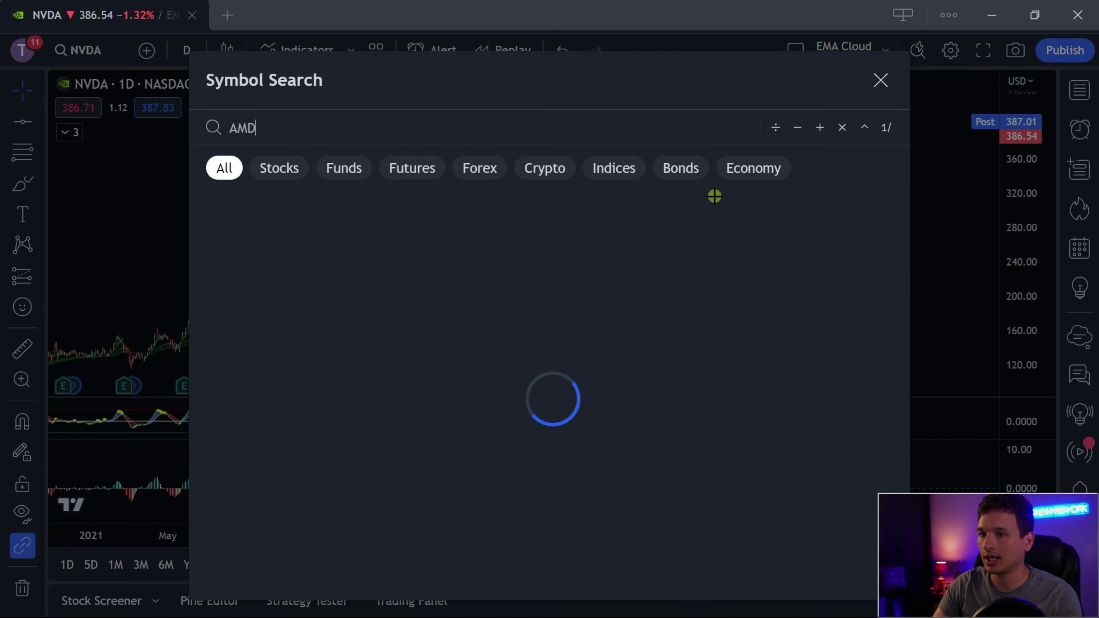
pyautogui.click(715, 196)
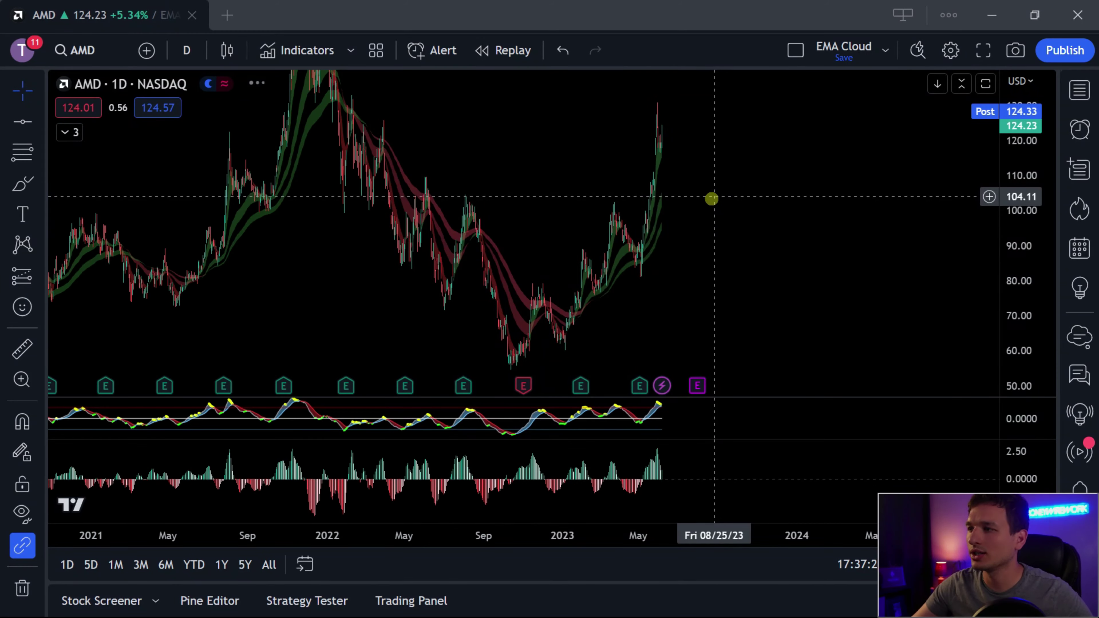
pyautogui.scroll(4, 710, 225)
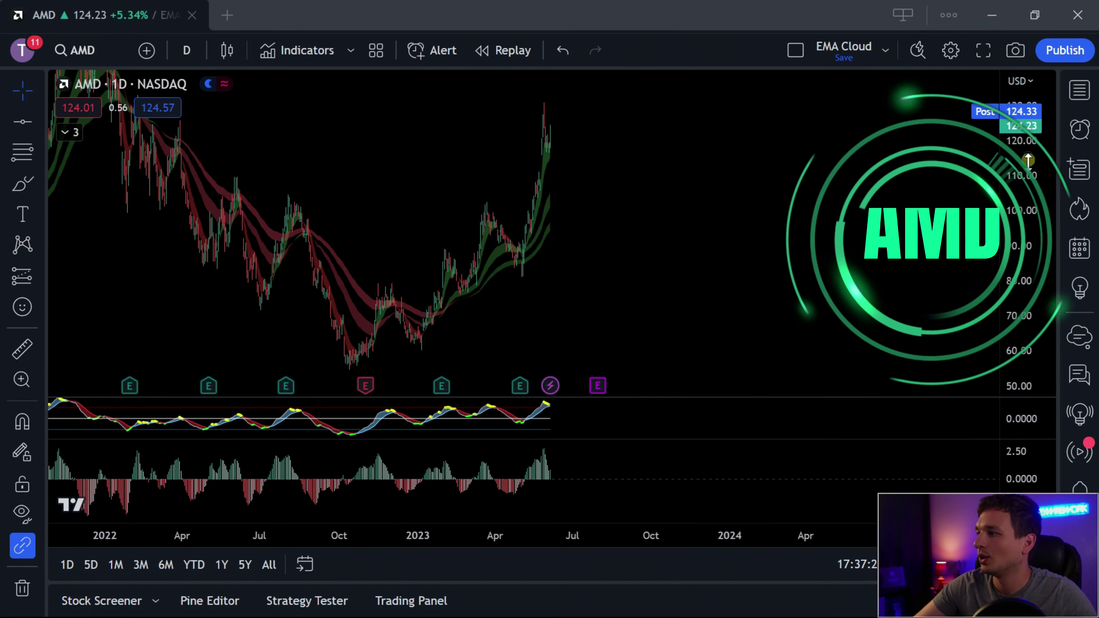
pyautogui.scroll(2, 562, 199)
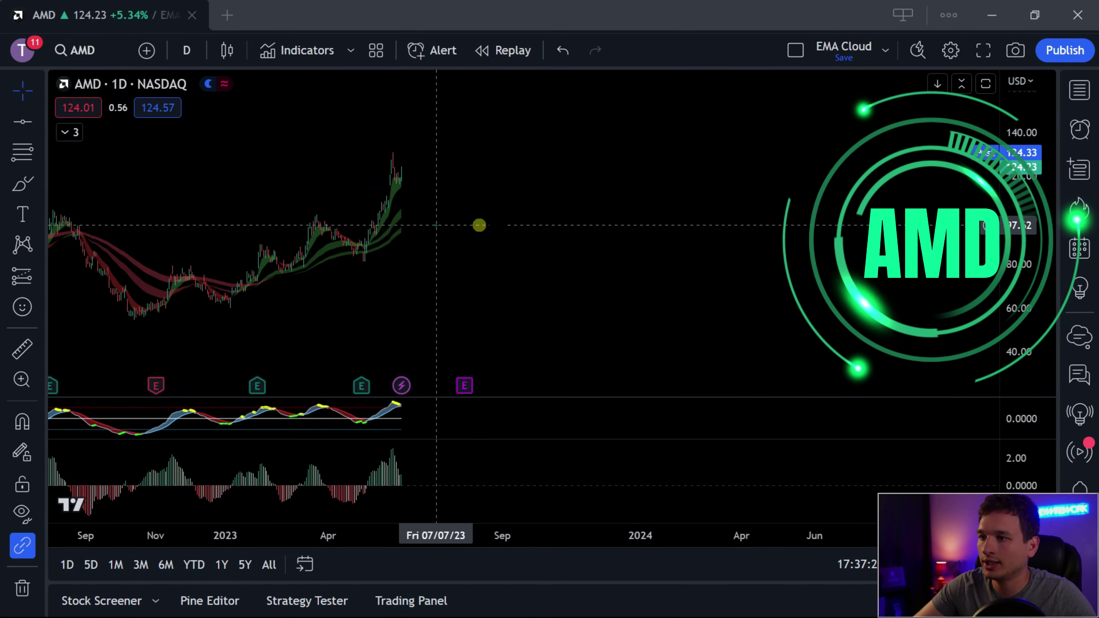
pyautogui.moveTo(468, 225); pyautogui.dragTo(661, 231)
pyautogui.scroll(2, 650, 238)
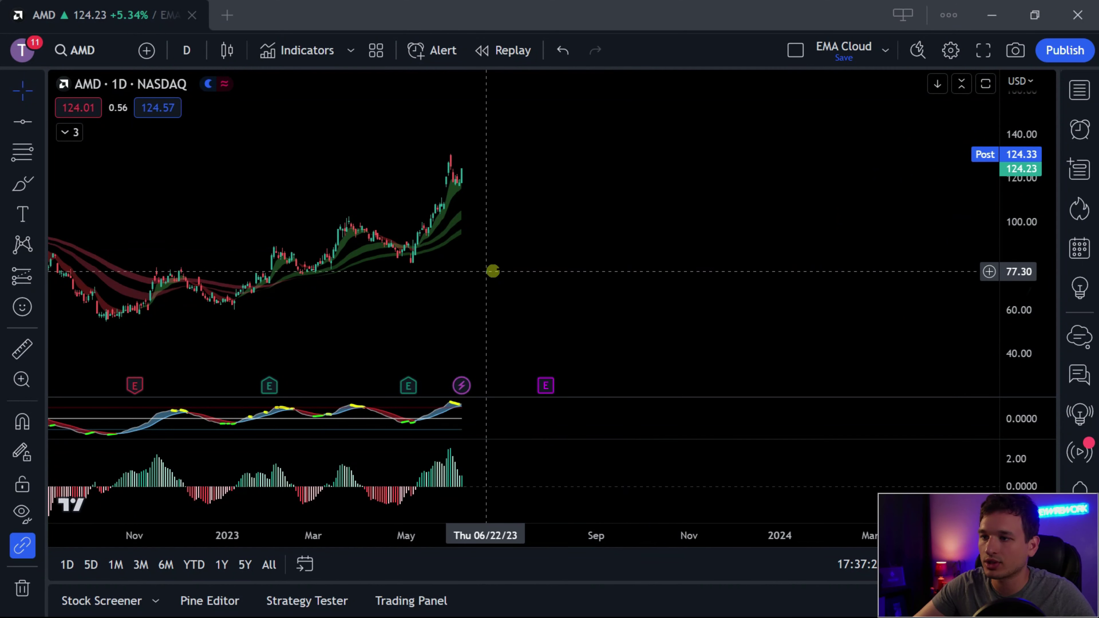
pyautogui.moveTo(489, 270); pyautogui.dragTo(662, 269)
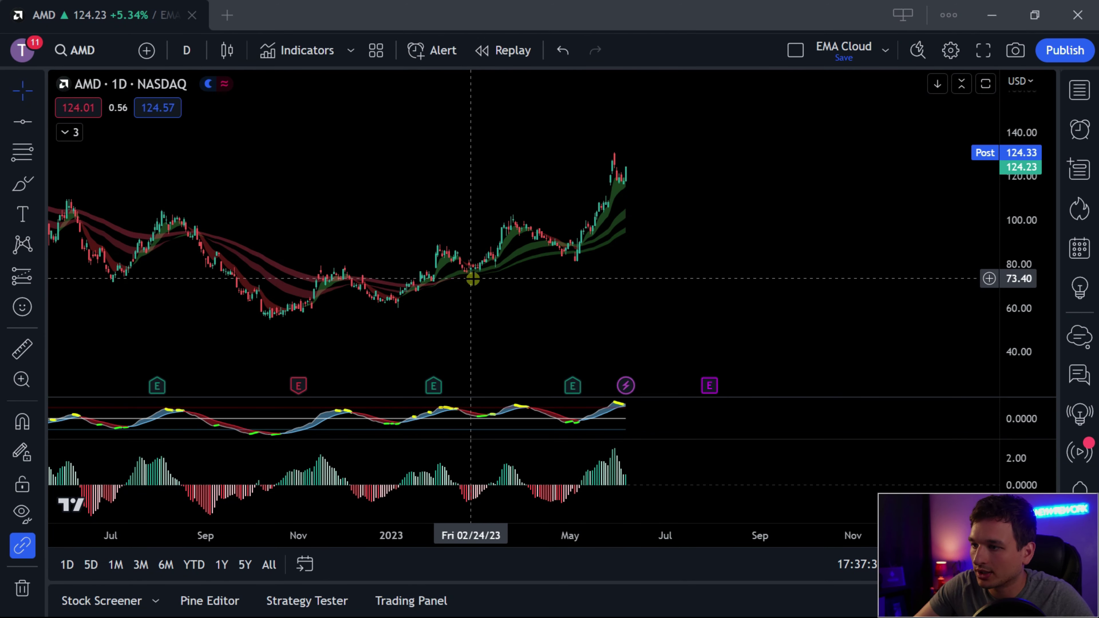
pyautogui.scroll(2, 473, 280)
pyautogui.moveTo(366, 290); pyautogui.dragTo(536, 317)
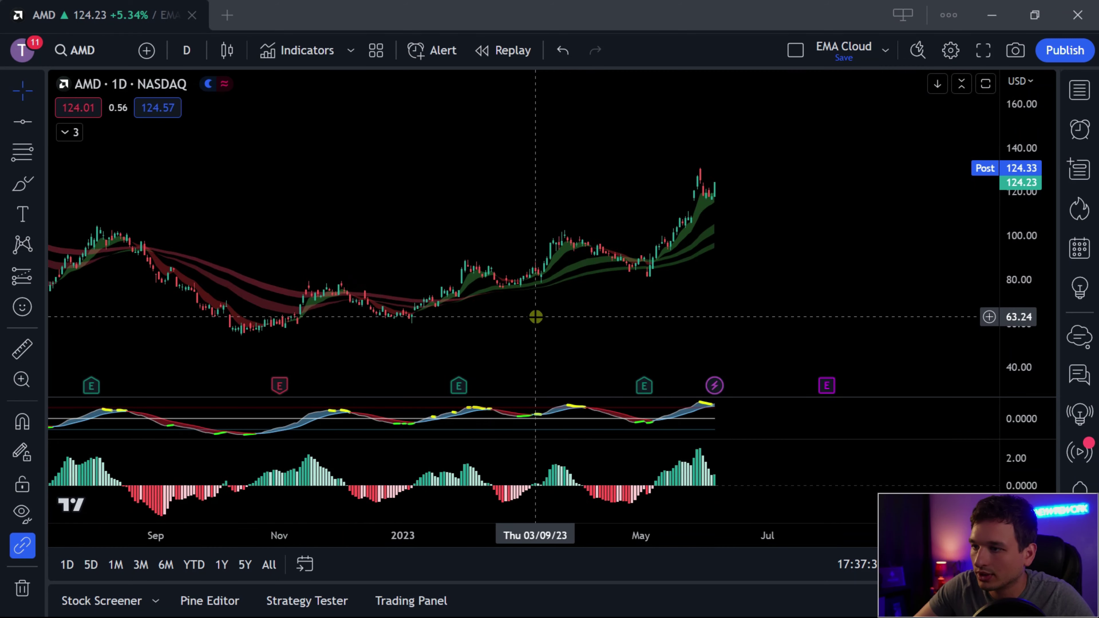
# - Examine AMD's daily candles against the EMA clouds from January to June 2023, especially the May 2023 rally
pyautogui.scroll(2, 536, 317)
pyautogui.moveTo(236, 307); pyautogui.dragTo(641, 339)
pyautogui.scroll(2, 676, 327)
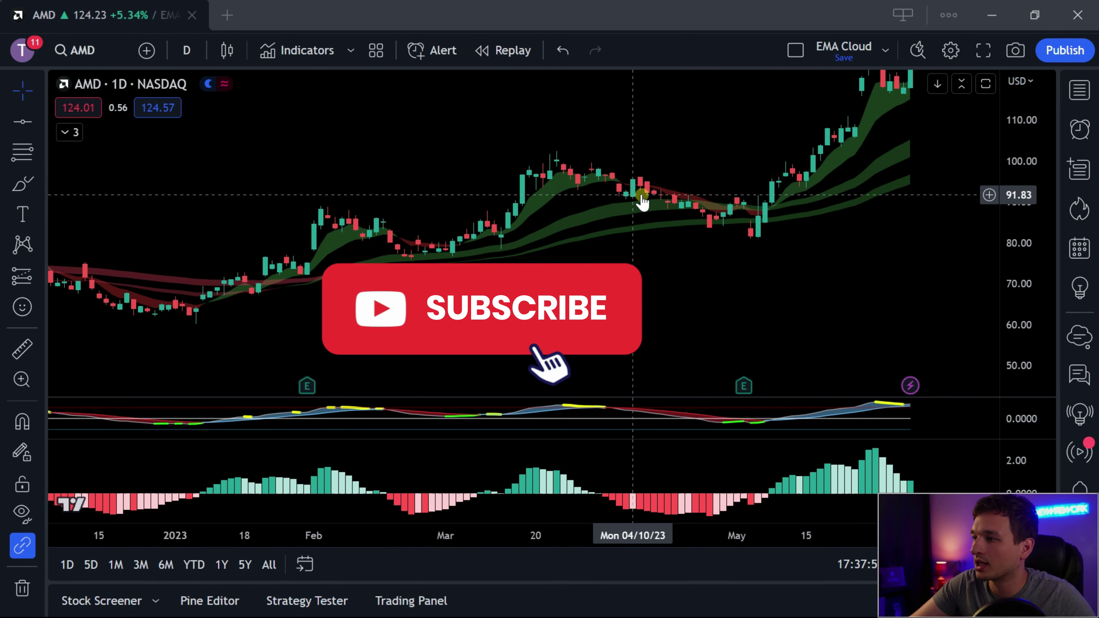
pyautogui.moveTo(1013, 148); pyautogui.dragTo(1014, 154)
pyautogui.moveTo(944, 206); pyautogui.dragTo(833, 232)
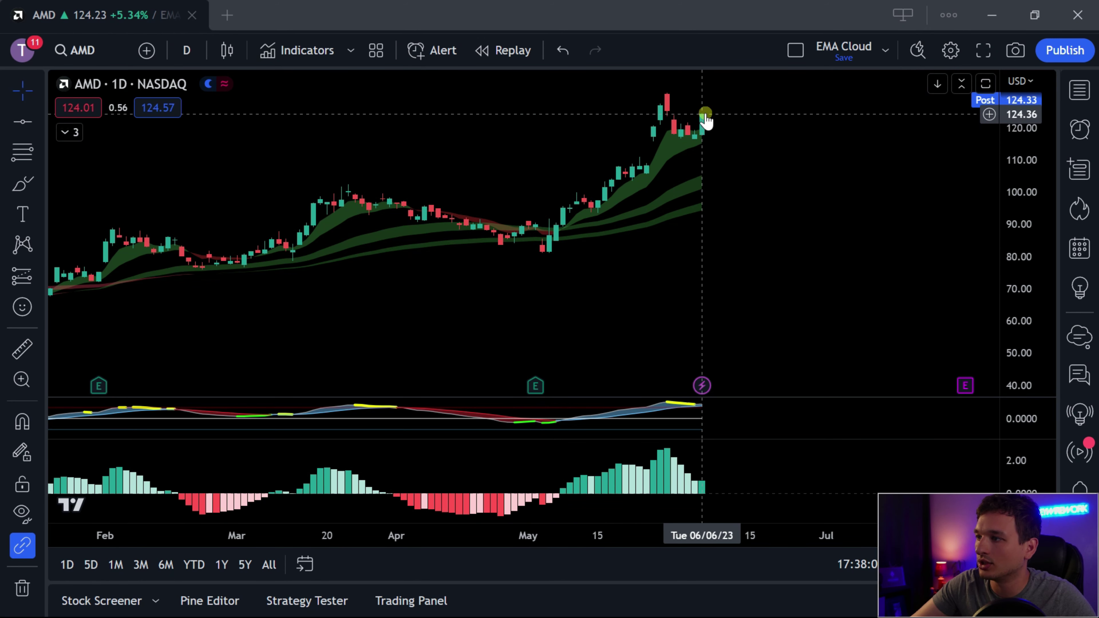
pyautogui.moveTo(1028, 144); pyautogui.dragTo(1029, 157)
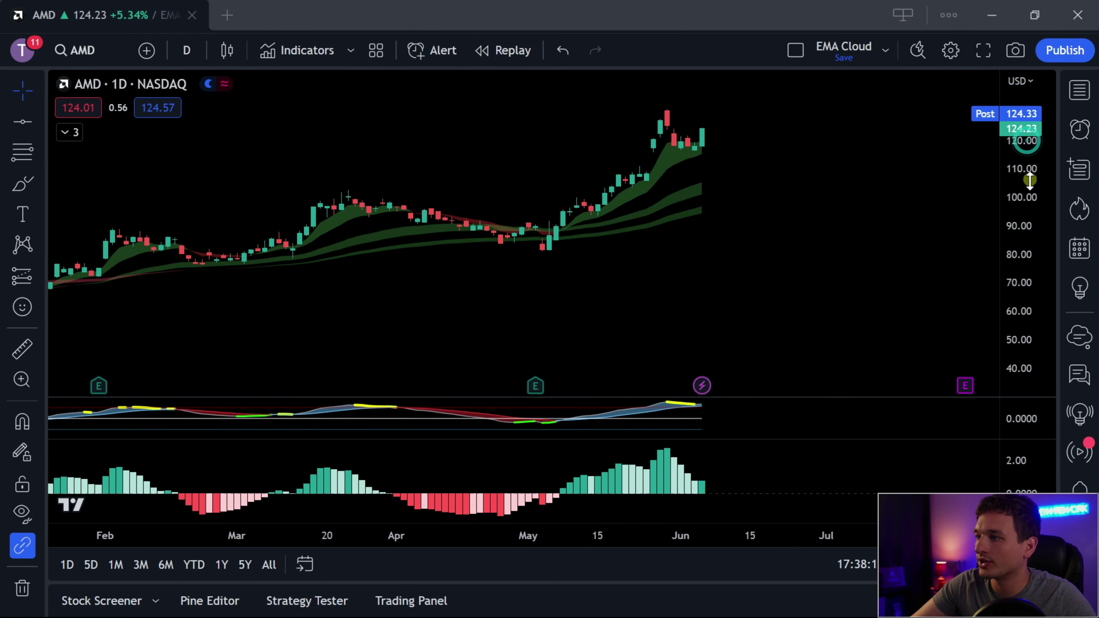
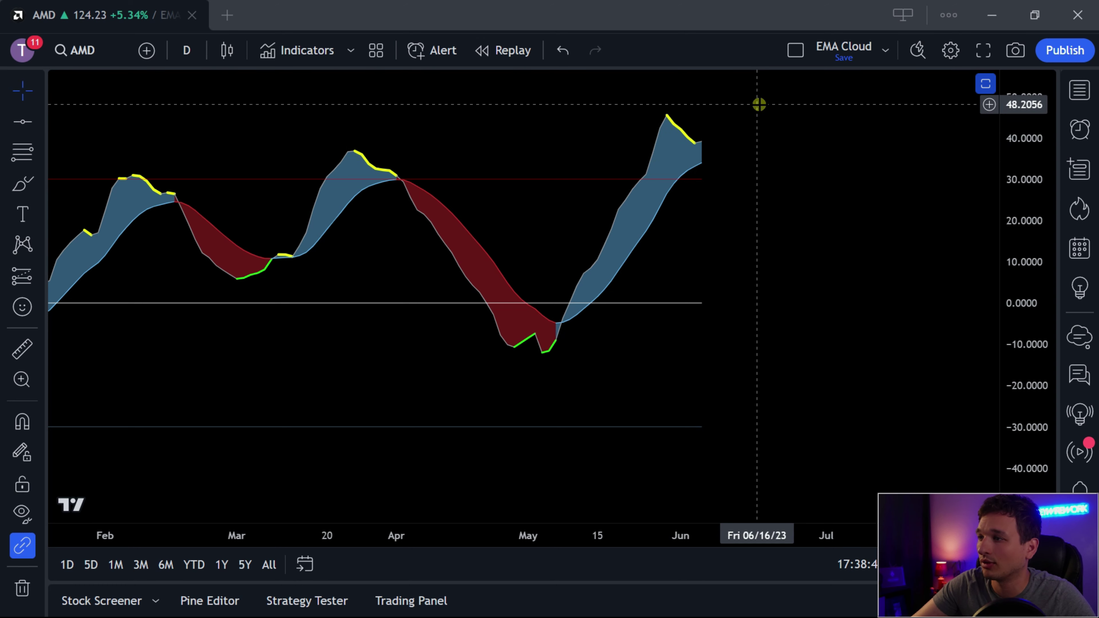
# - Restore the maximized BJ TSI pane to normal size and examine AMD's daily trend from November 2022 to June 2023
pyautogui.click(985, 84)
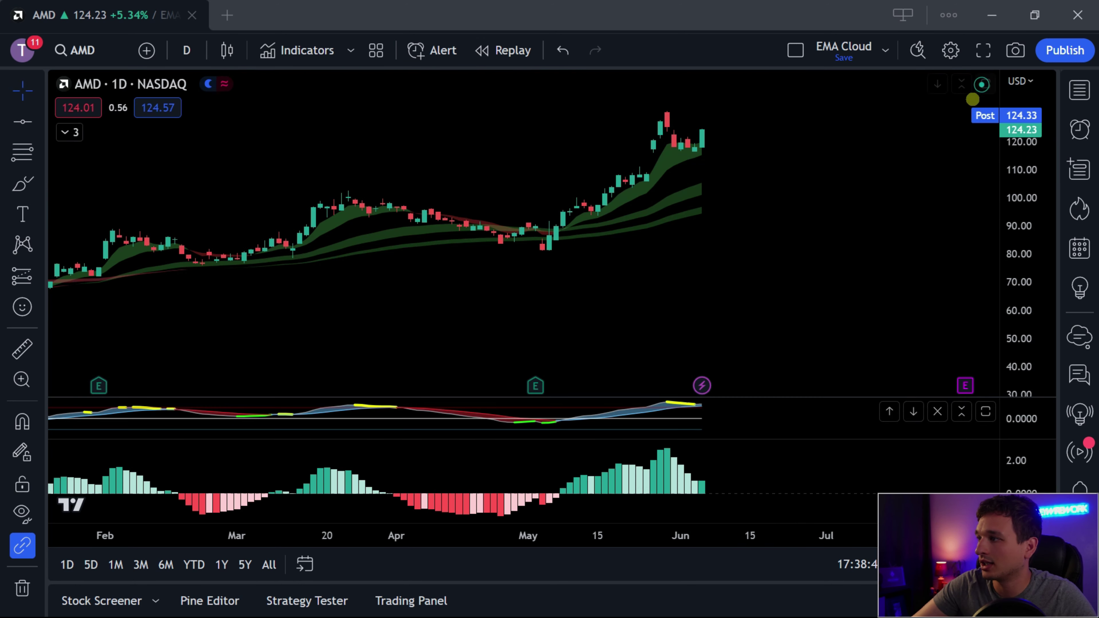
pyautogui.moveTo(1019, 175); pyautogui.dragTo(1017, 185)
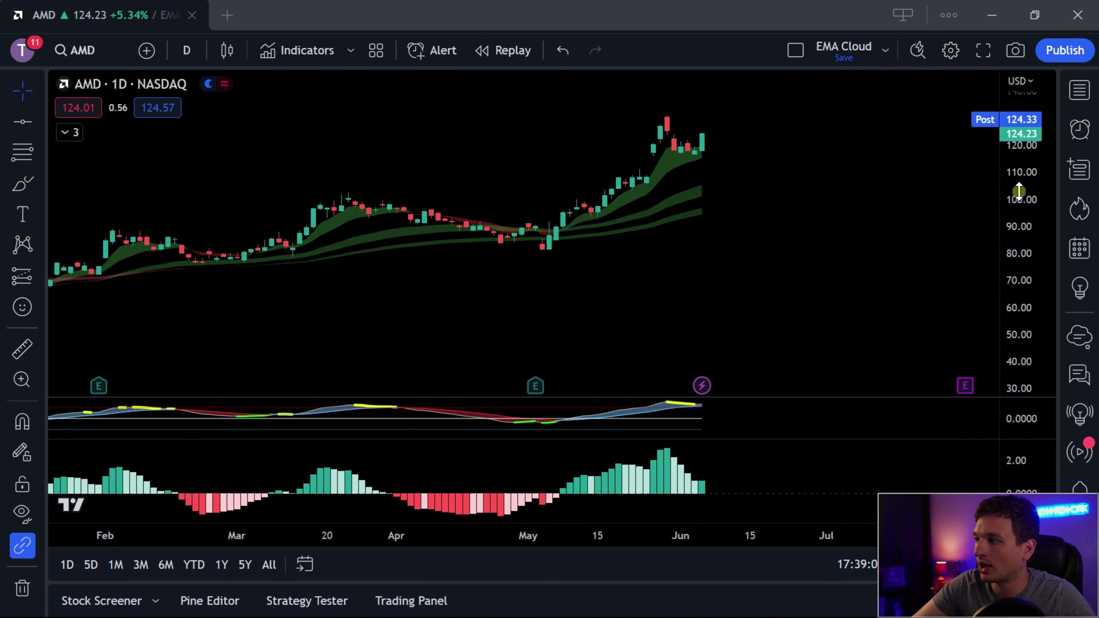
pyautogui.scroll(-2, 865, 213)
pyautogui.moveTo(1017, 186); pyautogui.dragTo(1020, 204)
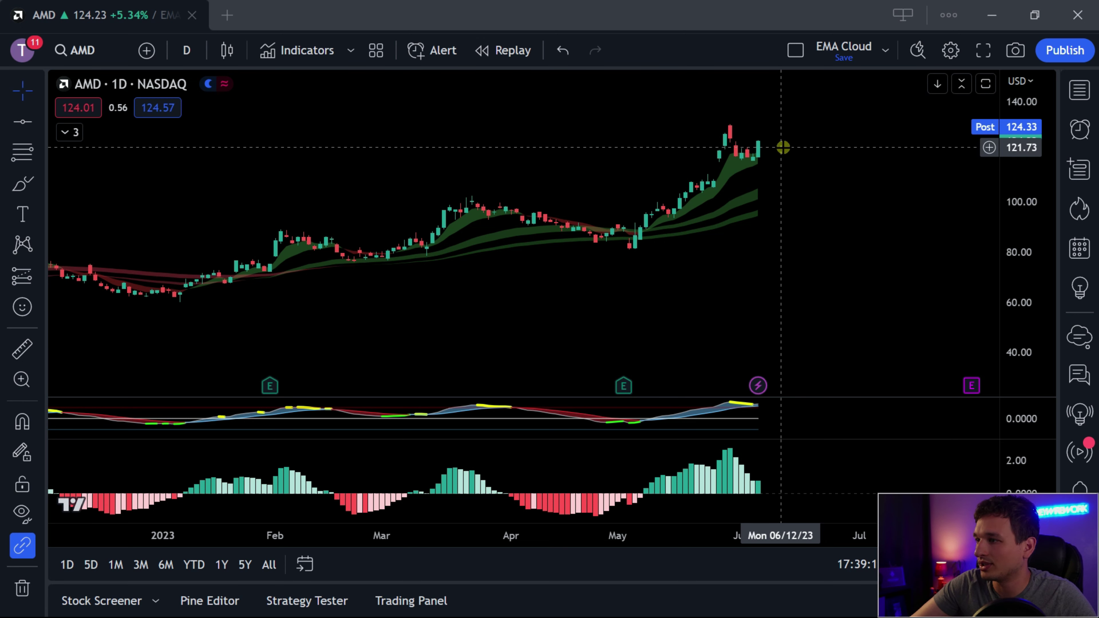
pyautogui.scroll(-2, 787, 202)
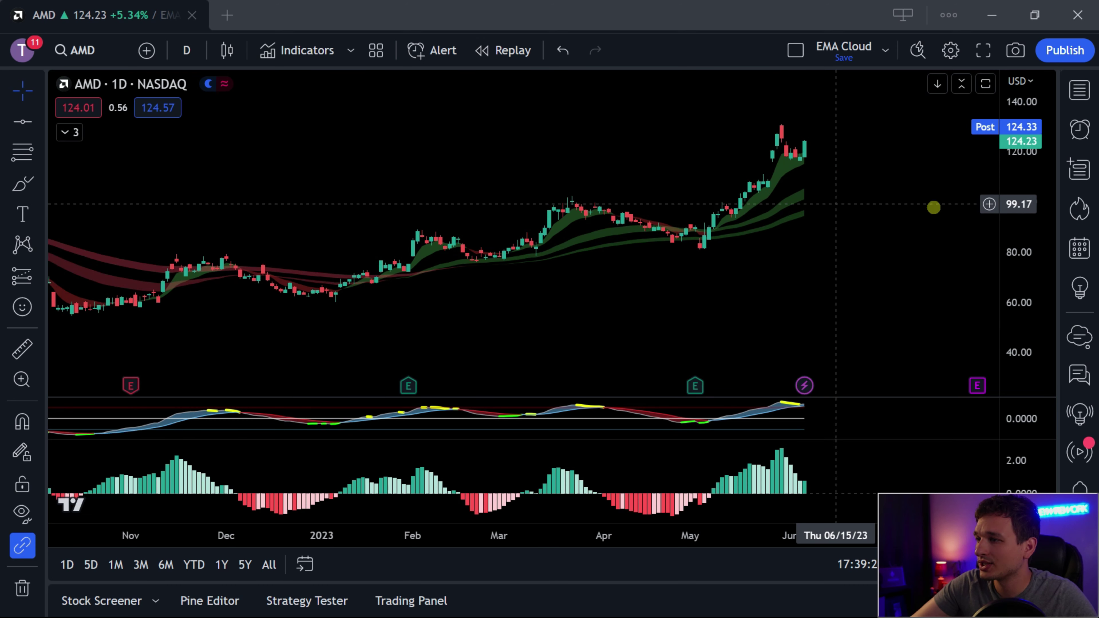
pyautogui.moveTo(1020, 162); pyautogui.dragTo(1009, 184)
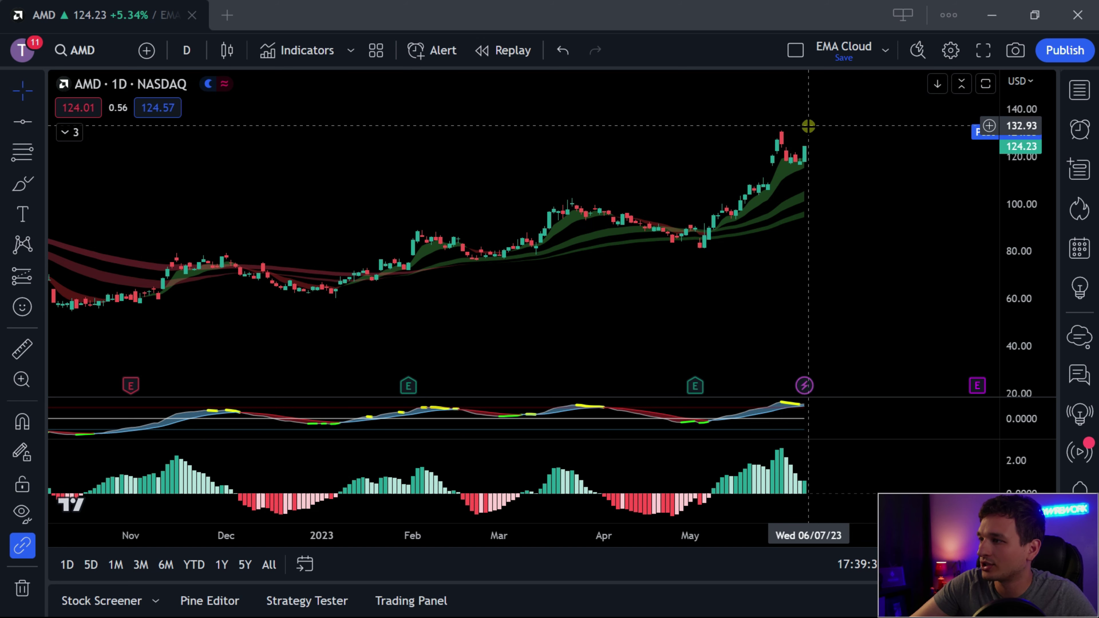
# - Show the hidden volume profile indicator on the AMD daily chart spanning mid-2020 to mid-2023
pyautogui.scroll(-10, 777, 143)
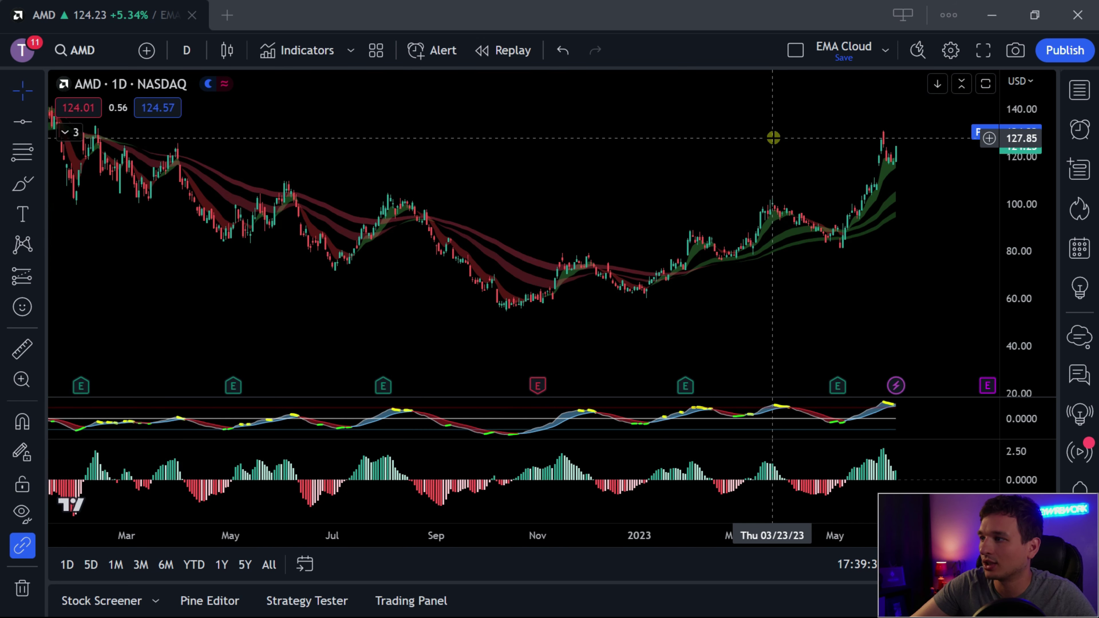
pyautogui.hscroll(3, 758, 141)
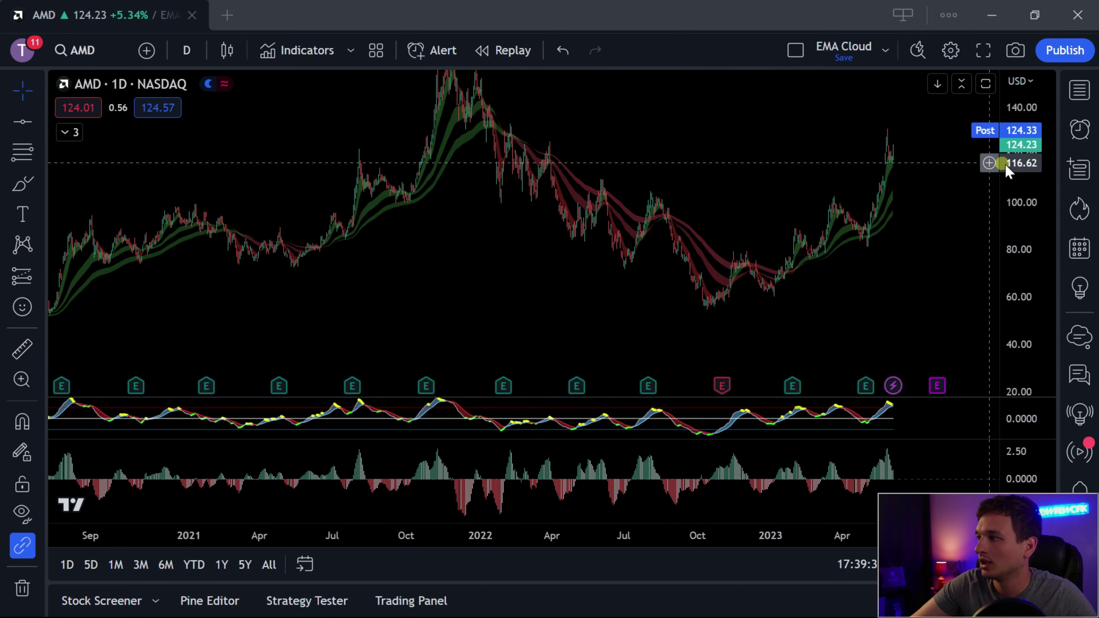
pyautogui.moveTo(1021, 189); pyautogui.dragTo(1025, 267)
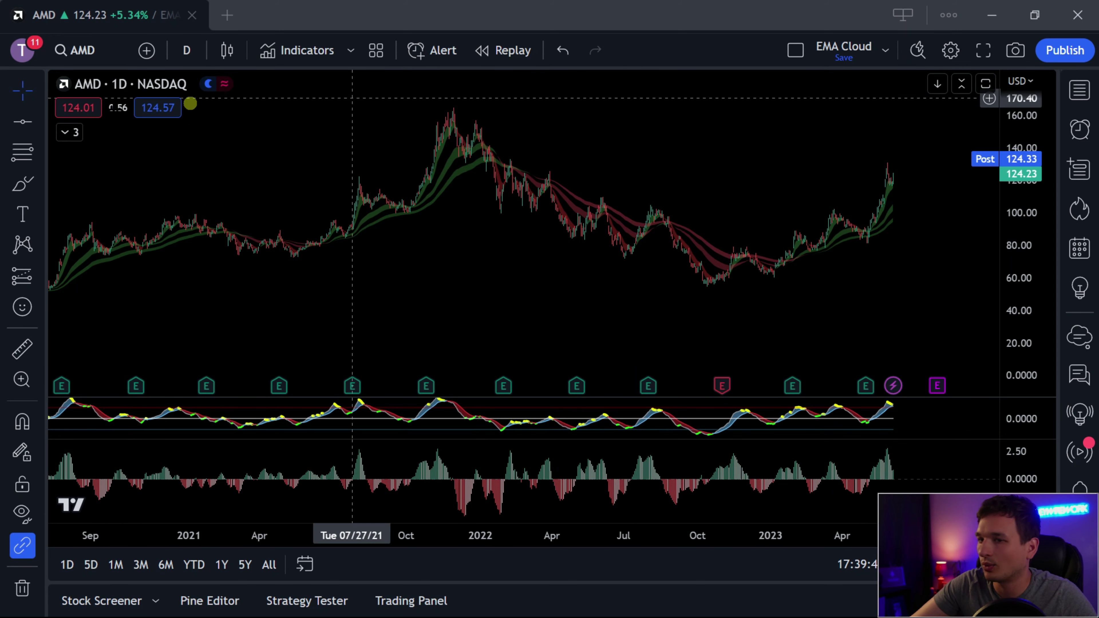
pyautogui.click(70, 132)
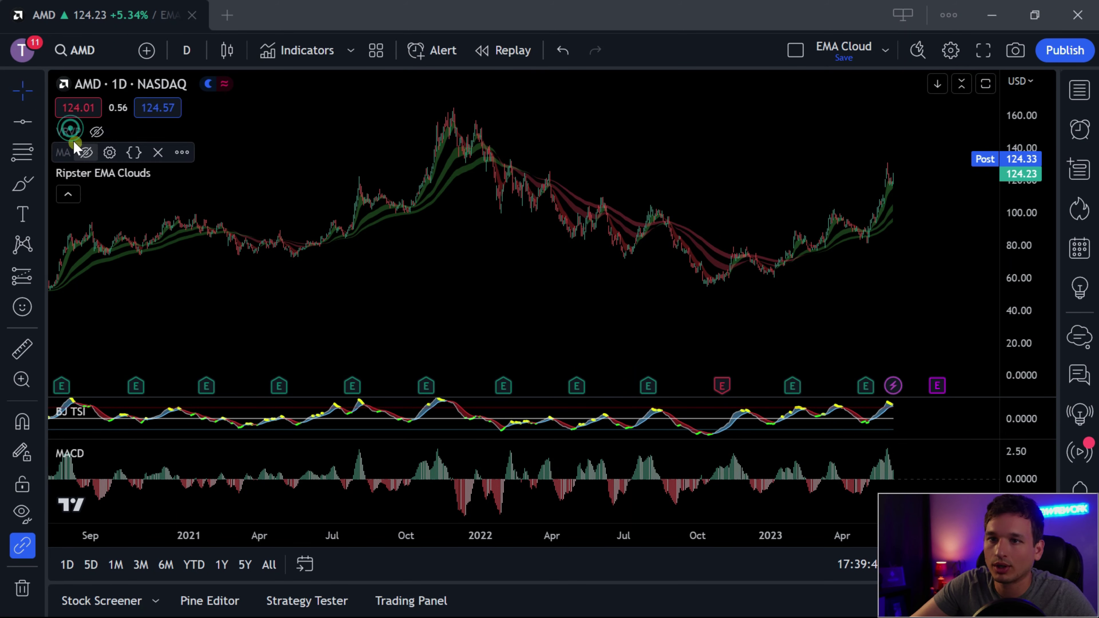
pyautogui.click(95, 132)
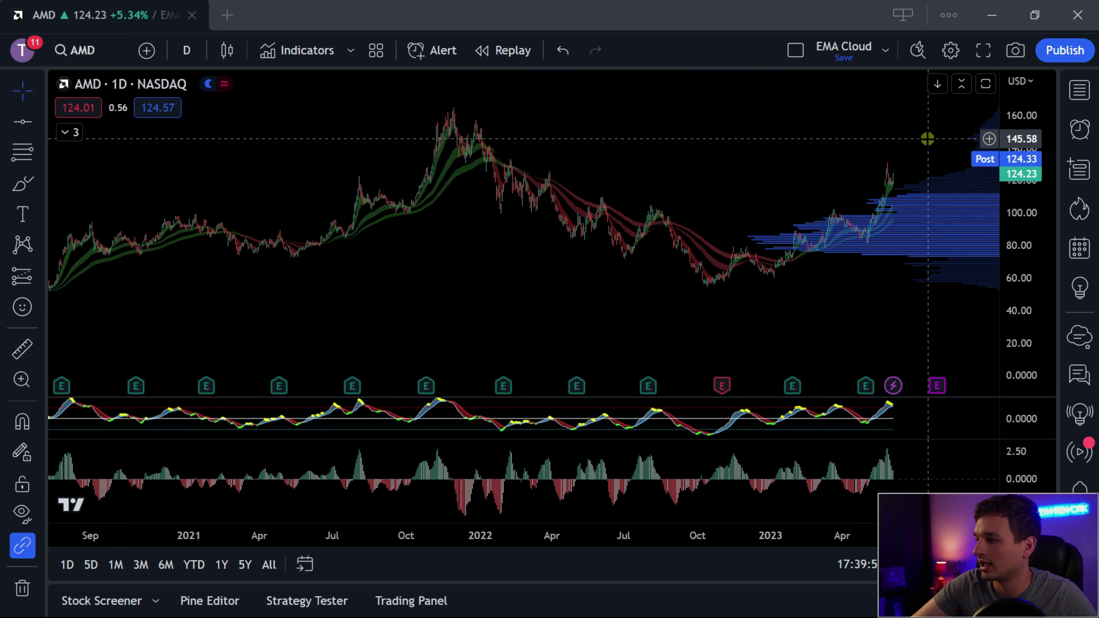
# - Examine AMD's volume profile on the daily chart as the visible history extends back to 2019
pyautogui.moveTo(857, 130); pyautogui.dragTo(669, 130)
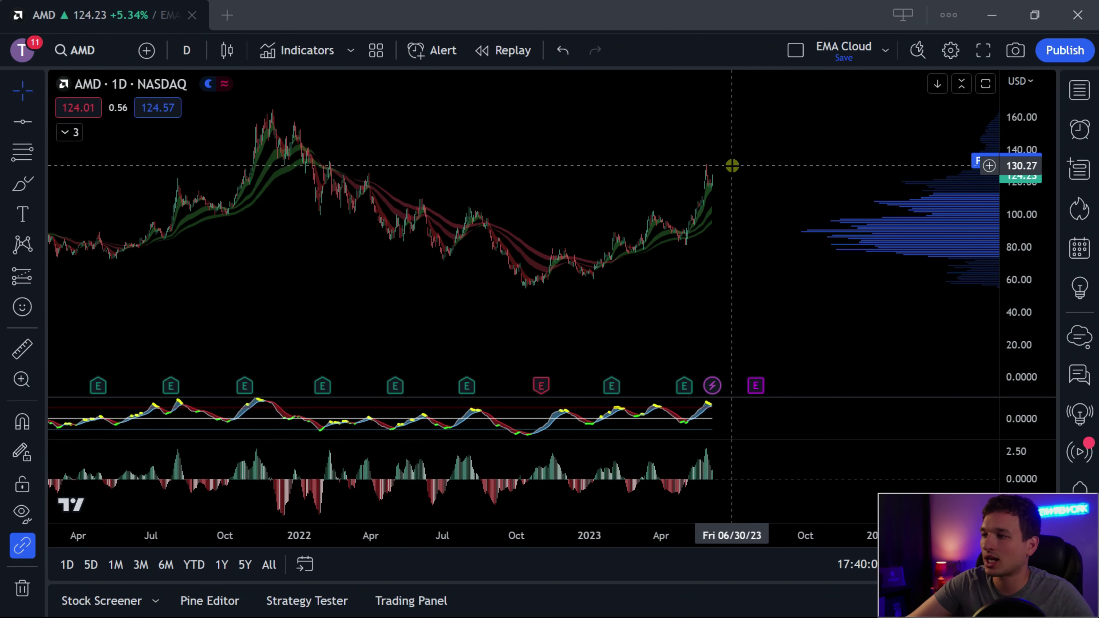
pyautogui.moveTo(1026, 249); pyautogui.dragTo(1006, 216)
pyautogui.scroll(-1, 728, 266)
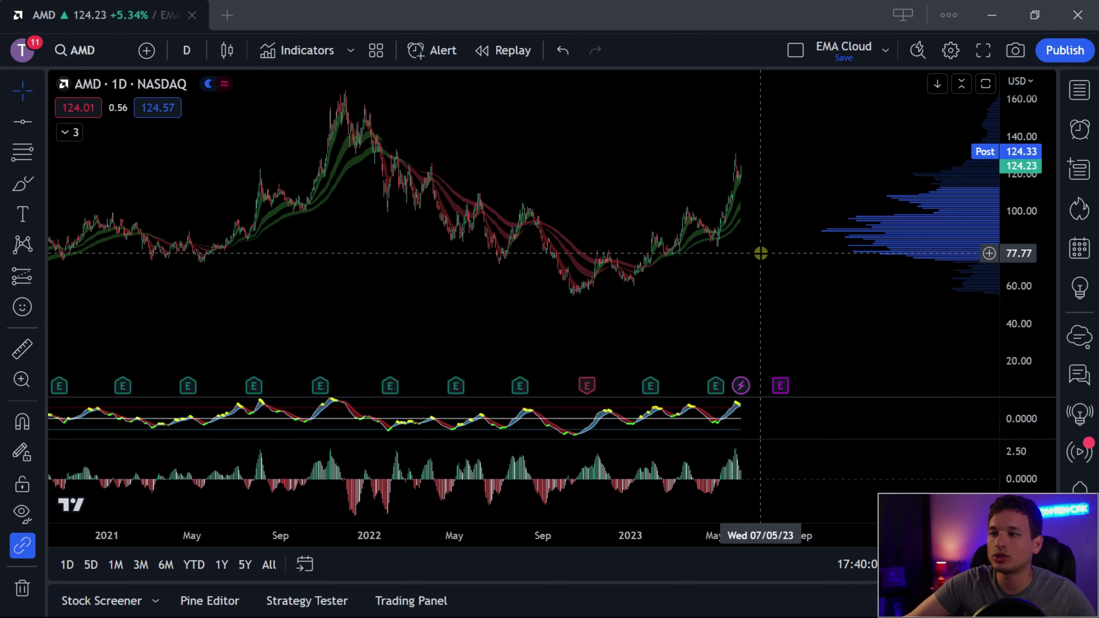
pyautogui.scroll(-3, 743, 306)
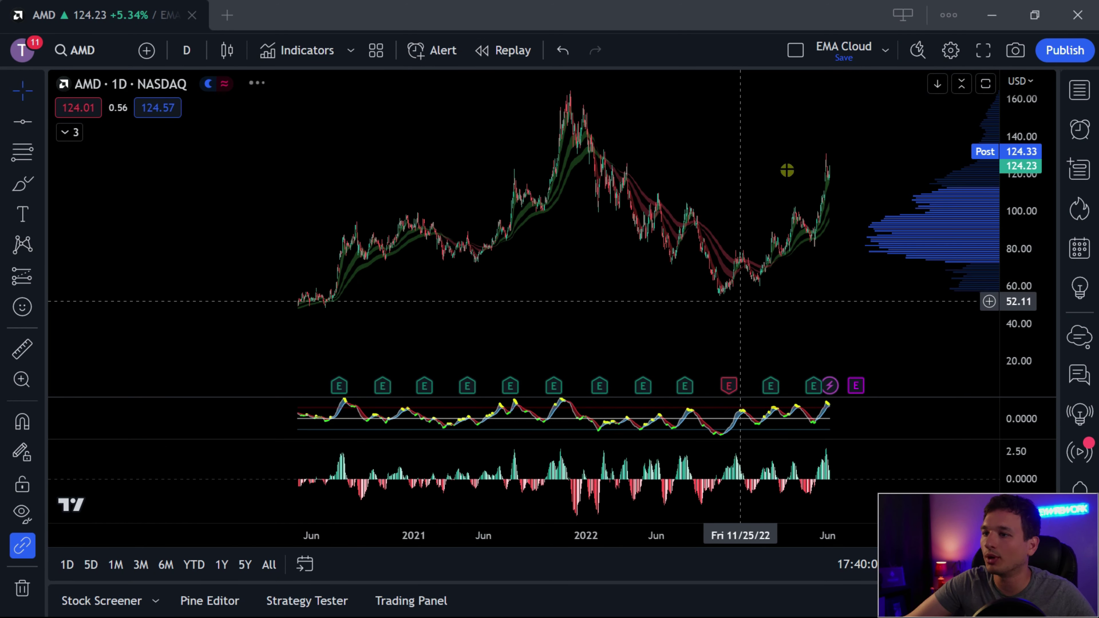
pyautogui.moveTo(785, 150); pyautogui.dragTo(657, 147)
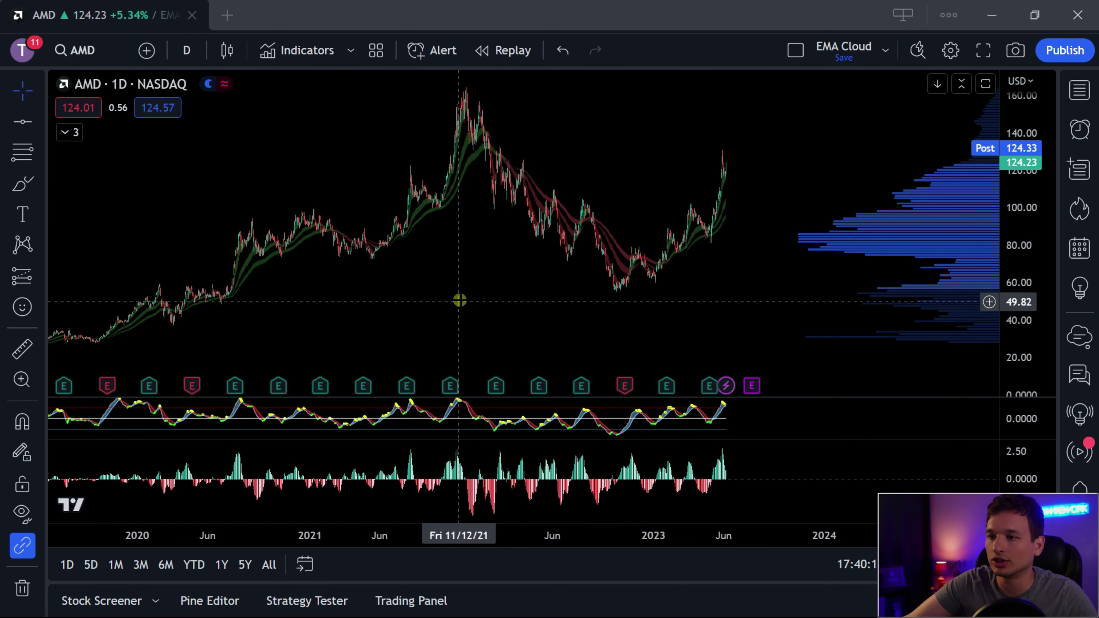
pyautogui.moveTo(444, 295); pyautogui.dragTo(463, 294)
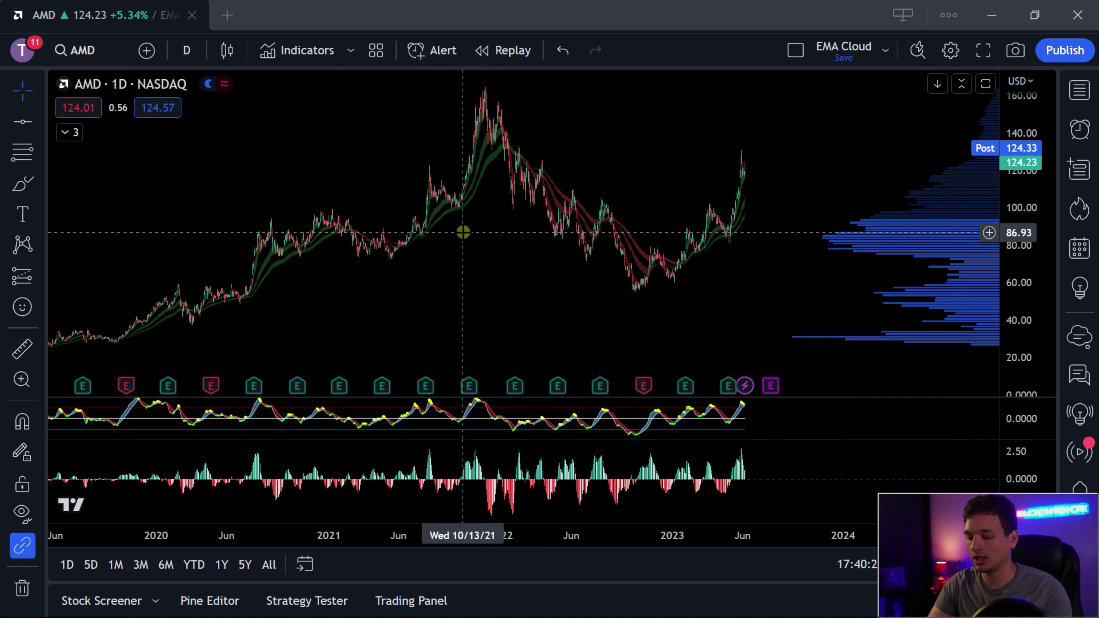
# - Switch the AMD chart to the 1-week timeframe and examine its EMA clouds and volume profile from 2019 to 2023
pyautogui.click(187, 50)
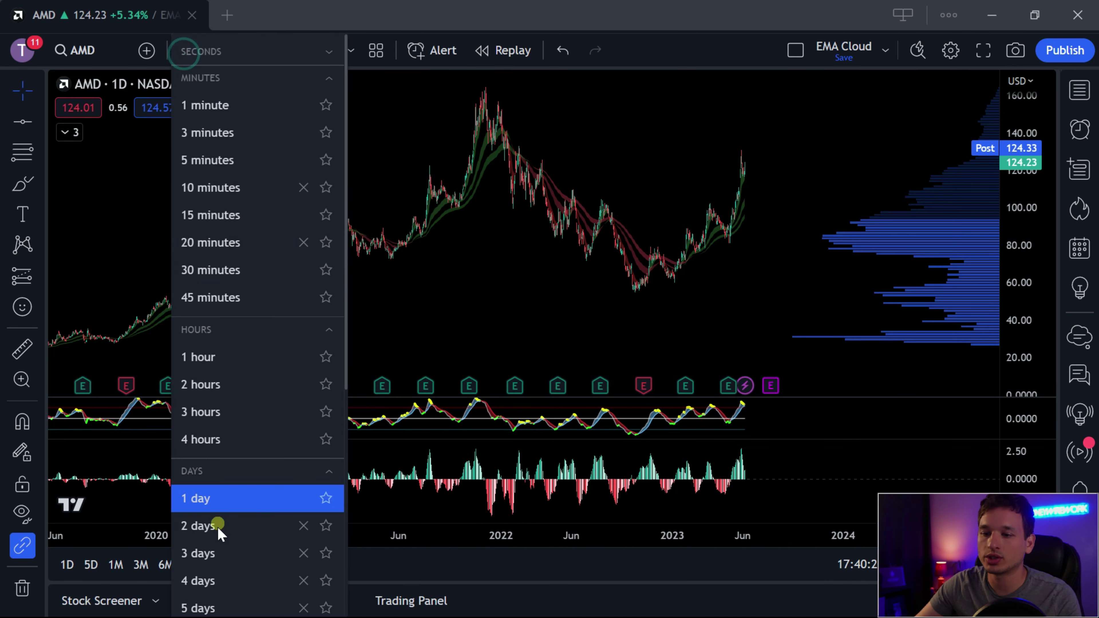
pyautogui.scroll(-2, 217, 555)
pyautogui.click(210, 549)
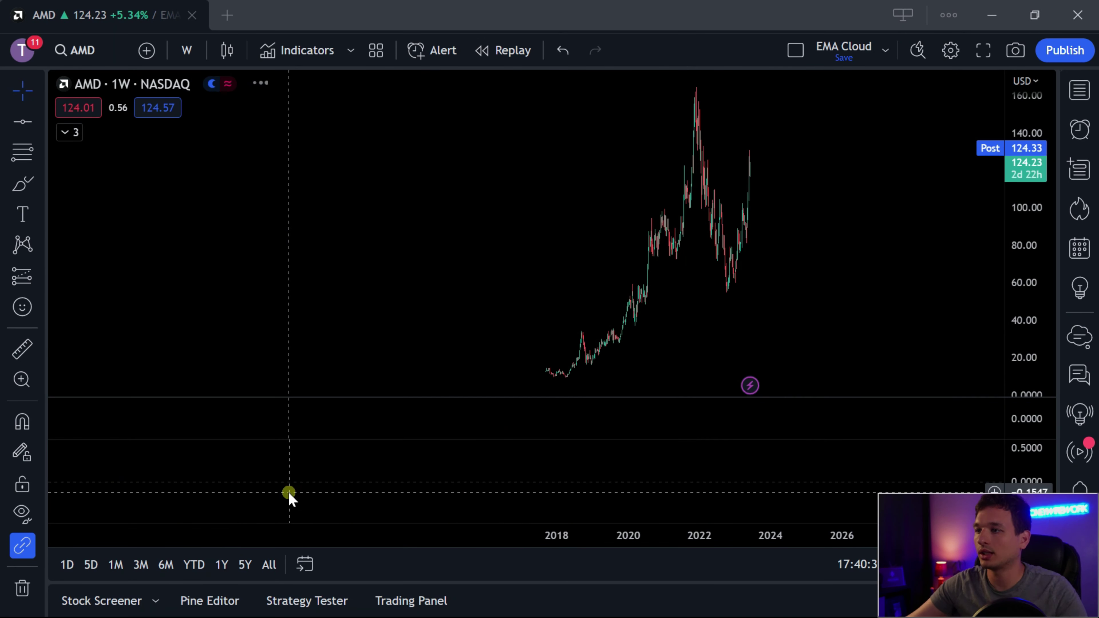
pyautogui.scroll(5, 783, 309)
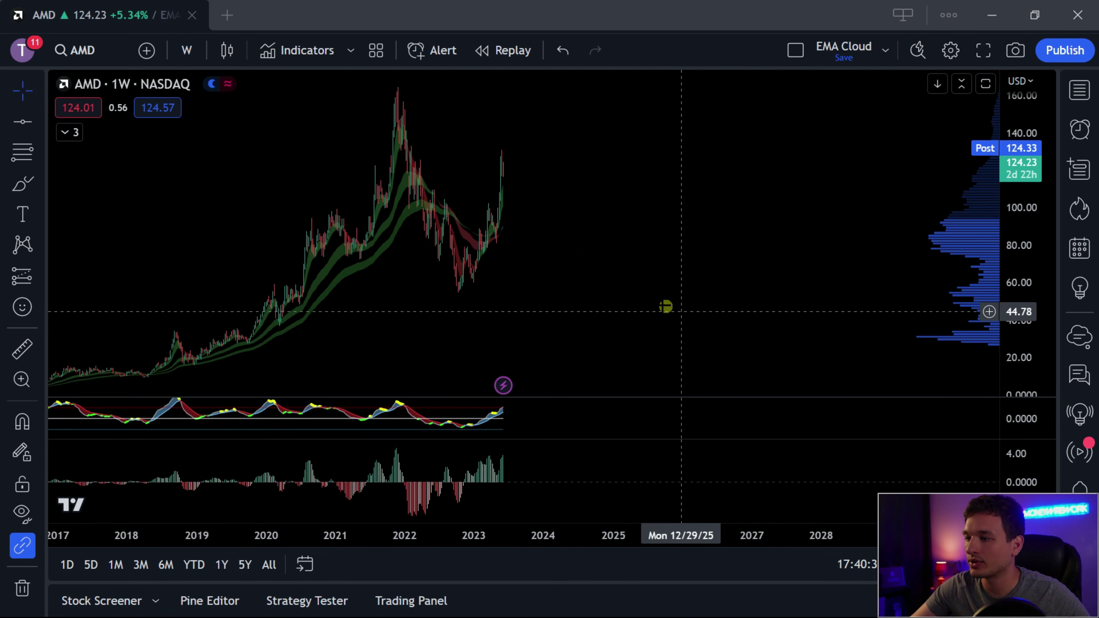
pyautogui.scroll(2, 533, 285)
pyautogui.moveTo(623, 288); pyautogui.dragTo(714, 287)
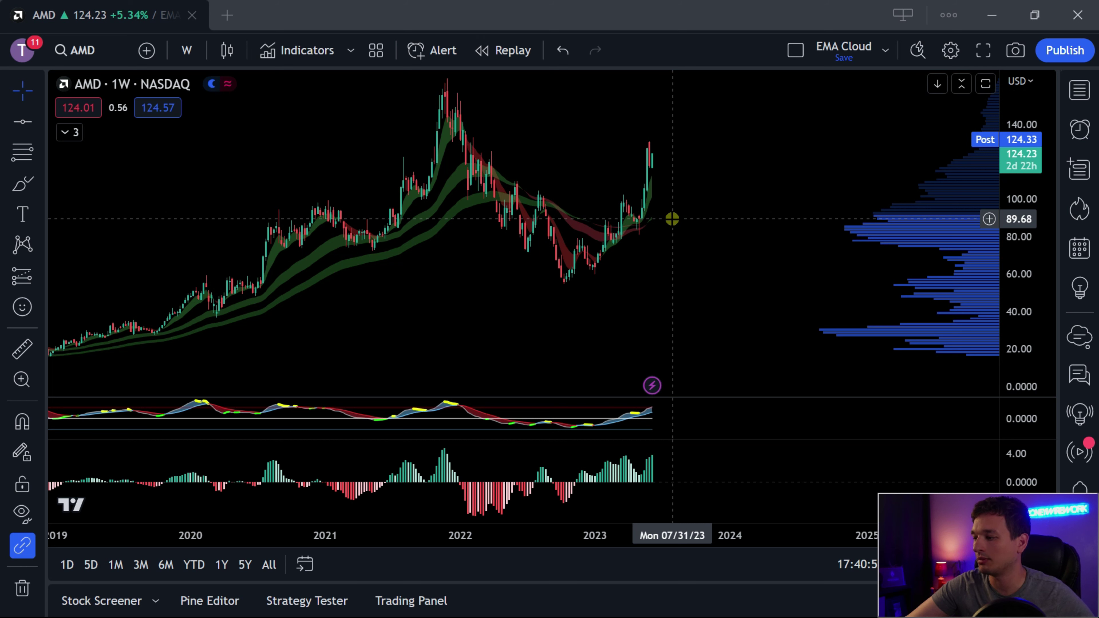
pyautogui.scroll(2, 689, 233)
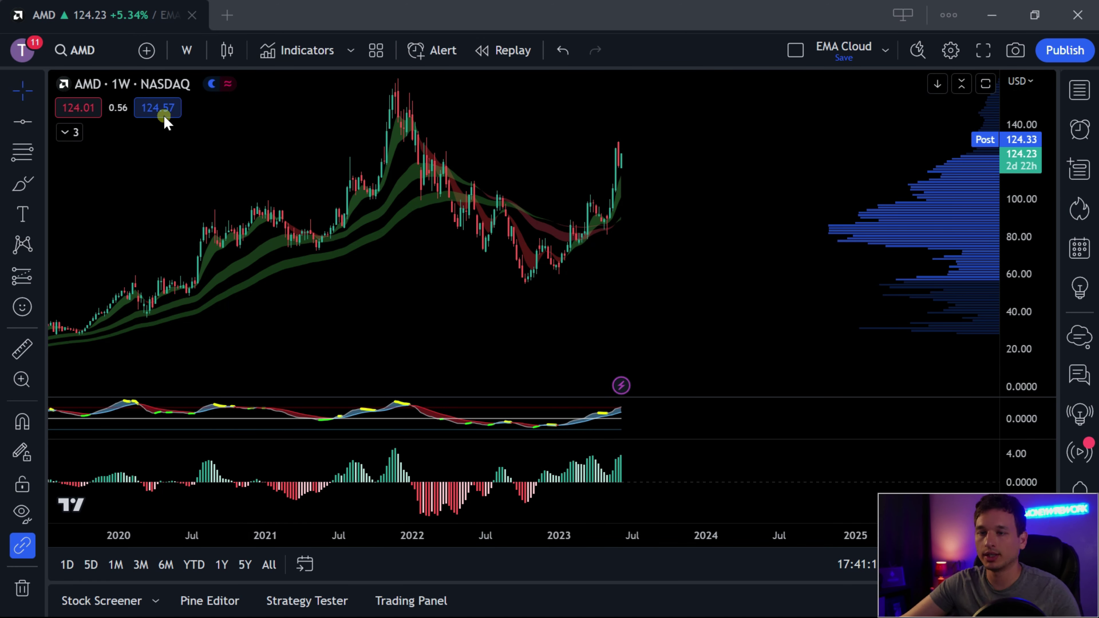
# - Switch the weekly chart to SPY and examine its EMA clouds and volume profile from late 2020 to mid-2023
pyautogui.write('SPY')
pyautogui.press('Return')
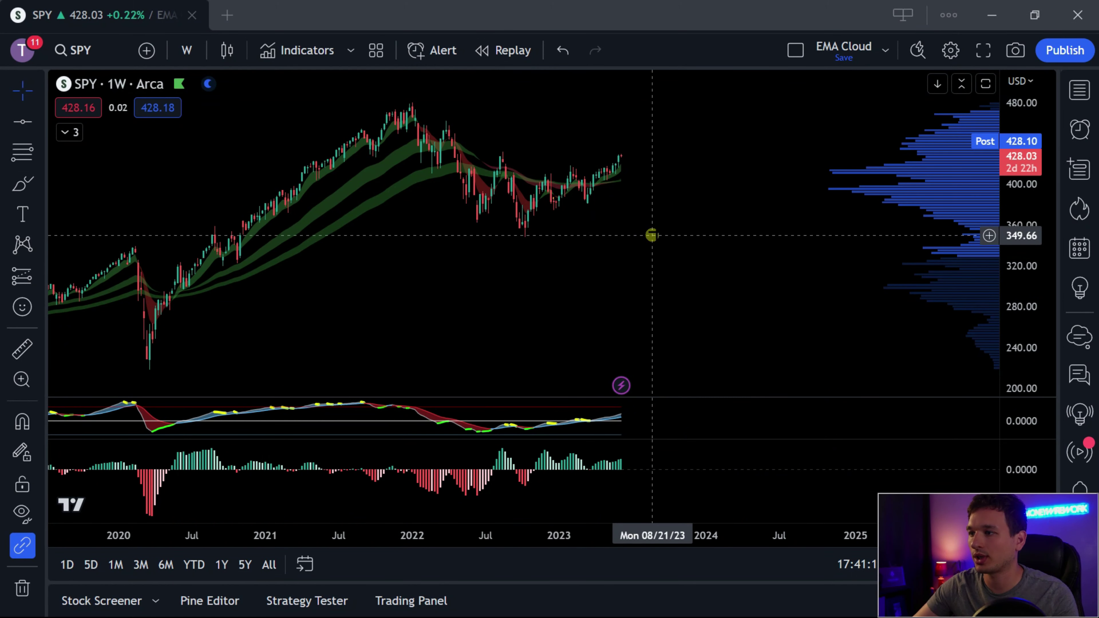
pyautogui.scroll(5, 542, 241)
pyautogui.moveTo(542, 236); pyautogui.dragTo(619, 247)
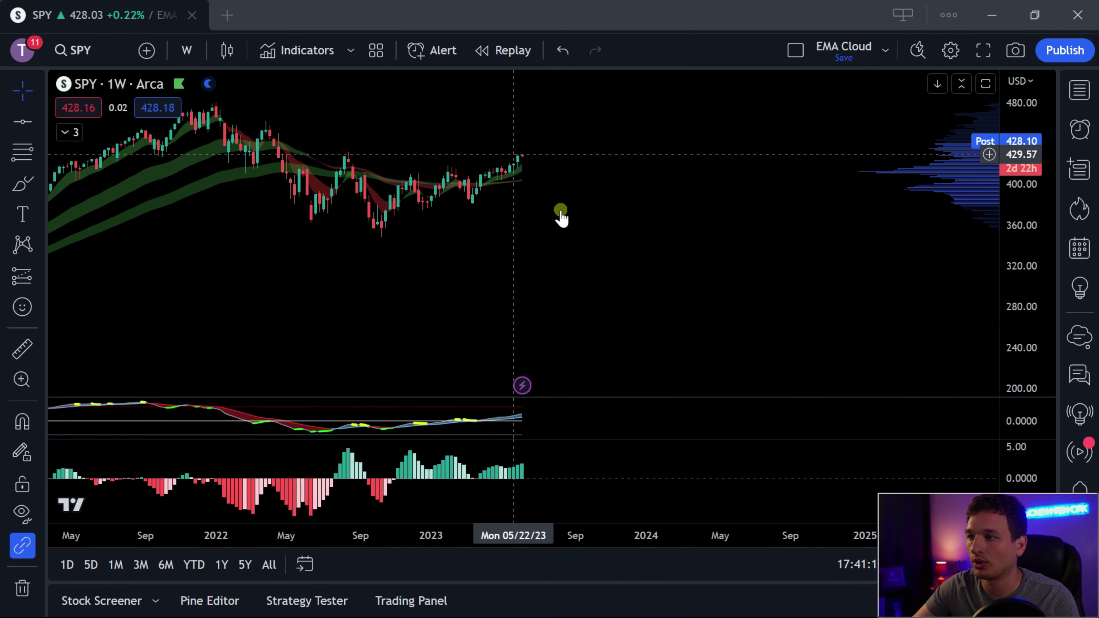
pyautogui.moveTo(560, 295); pyautogui.dragTo(687, 301)
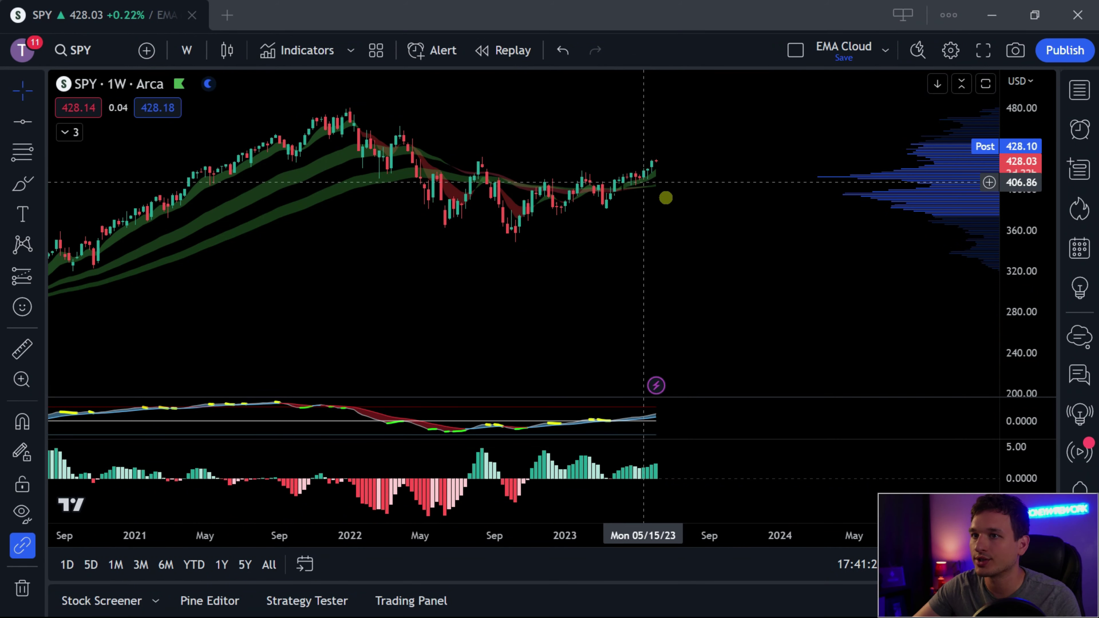
# - Switch the weekly chart to QQQ and examine its 2022 to mid-2023 candles against the EMA clouds
pyautogui.write('QQQ')
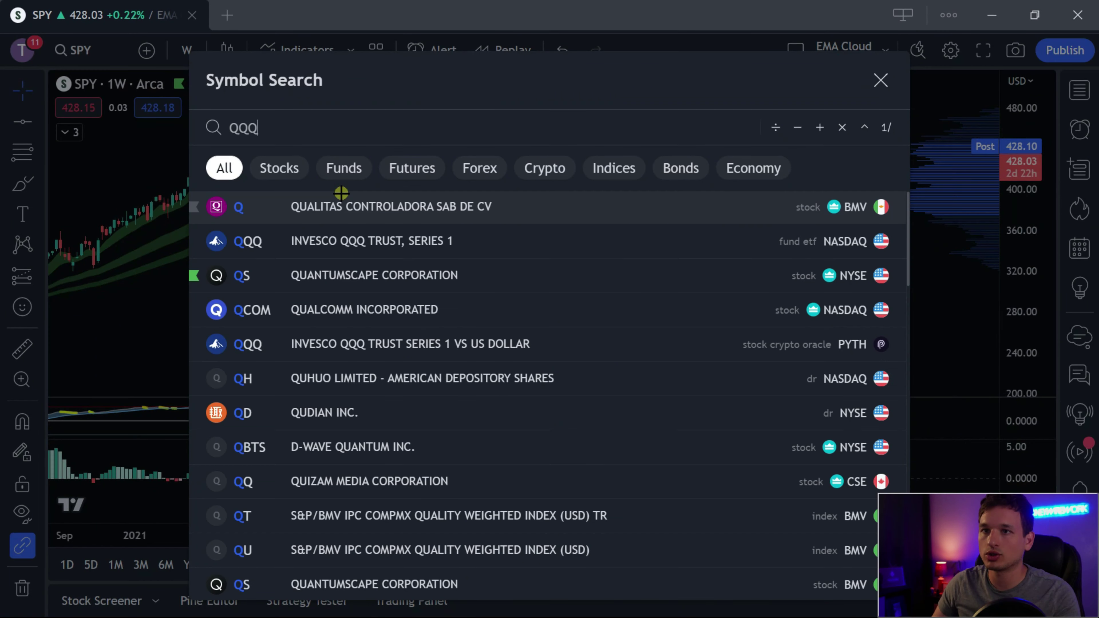
pyautogui.press('Return')
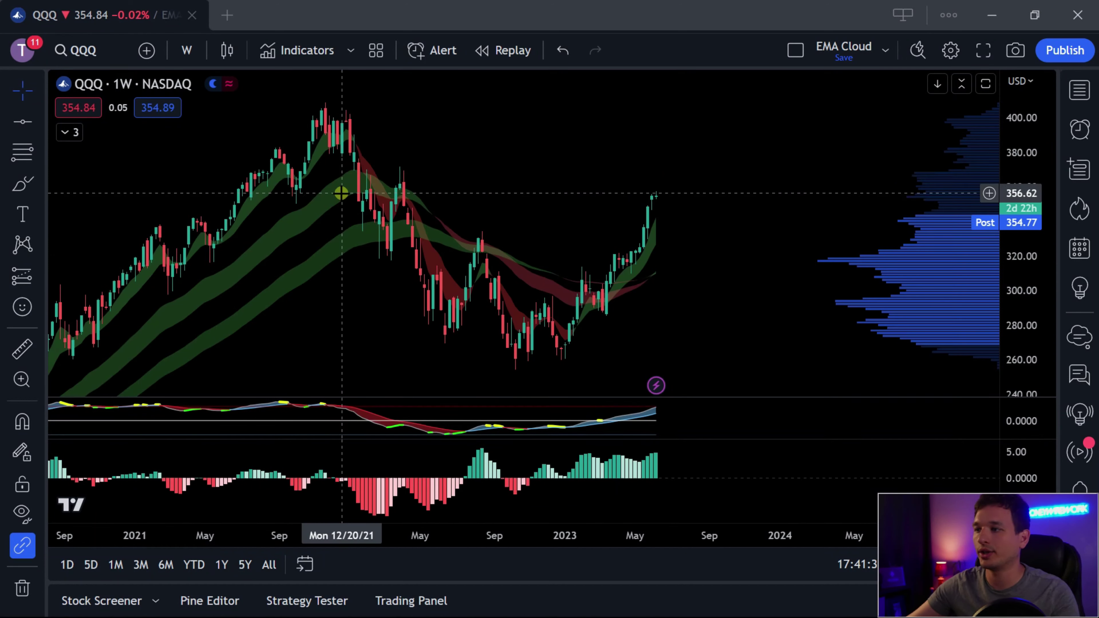
pyautogui.scroll(5, 664, 297)
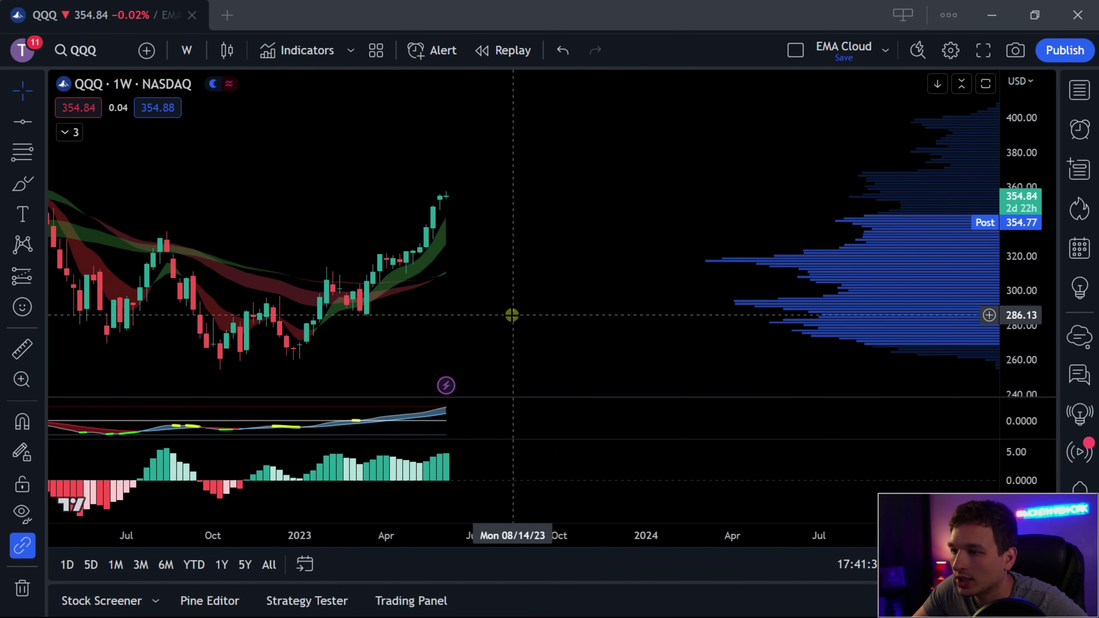
pyautogui.moveTo(506, 305); pyautogui.dragTo(569, 297)
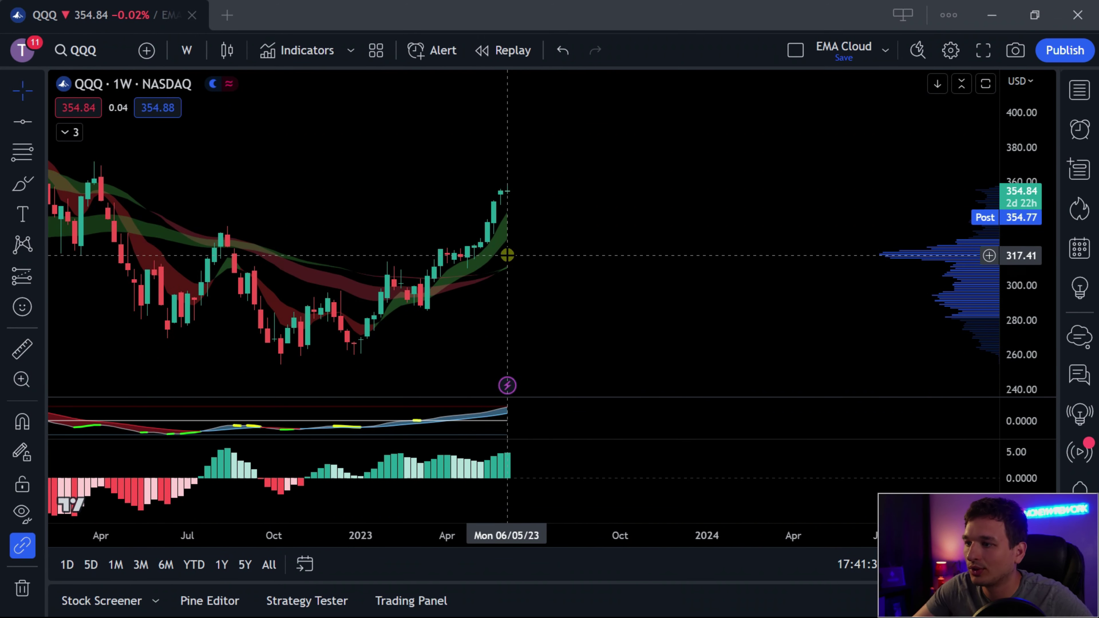
# - Examine QQQ's long-term weekly trend, EMA clouds and volume profile from 2018 to mid-2023
pyautogui.scroll(-3, 508, 255)
pyautogui.scroll(-4, 613, 253)
pyautogui.moveTo(1039, 127); pyautogui.dragTo(913, 272)
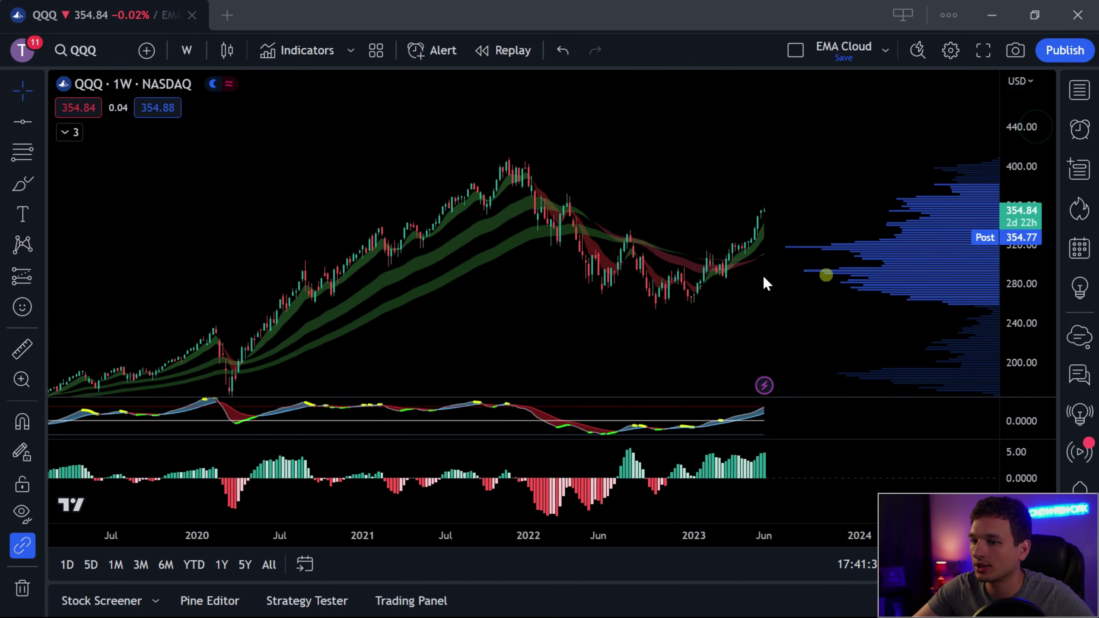
pyautogui.scroll(-3, 643, 270)
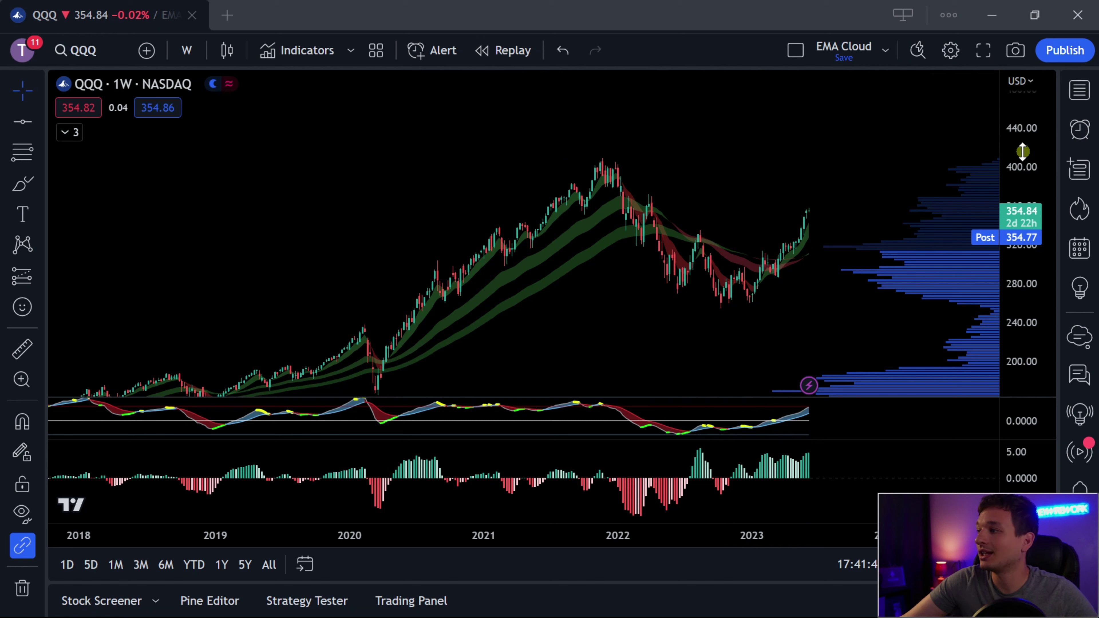
pyautogui.moveTo(1022, 151); pyautogui.dragTo(1034, 233)
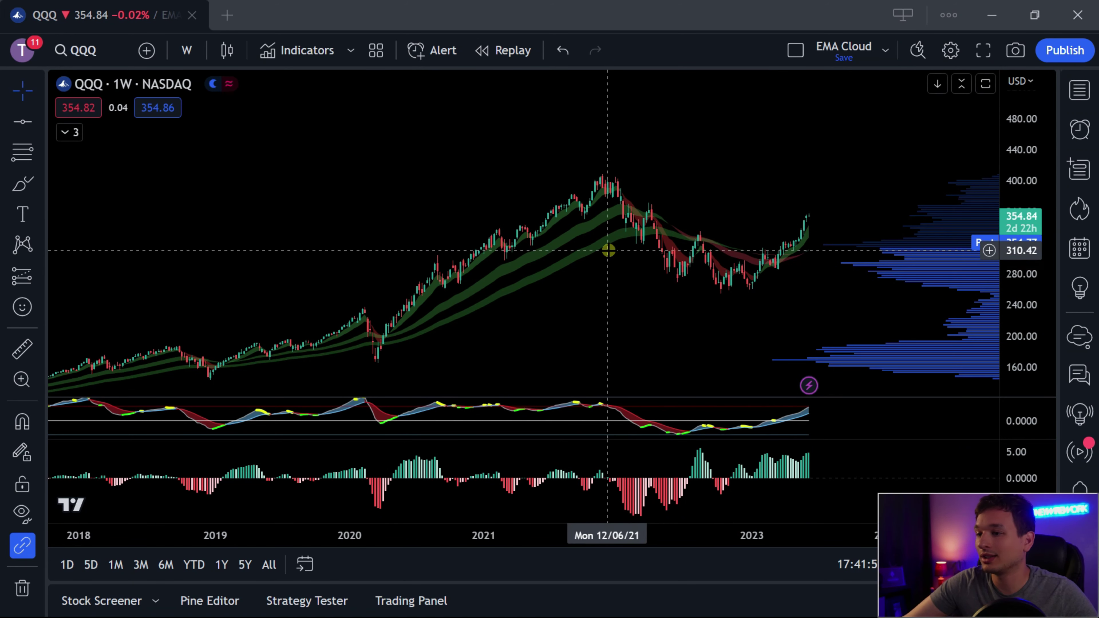